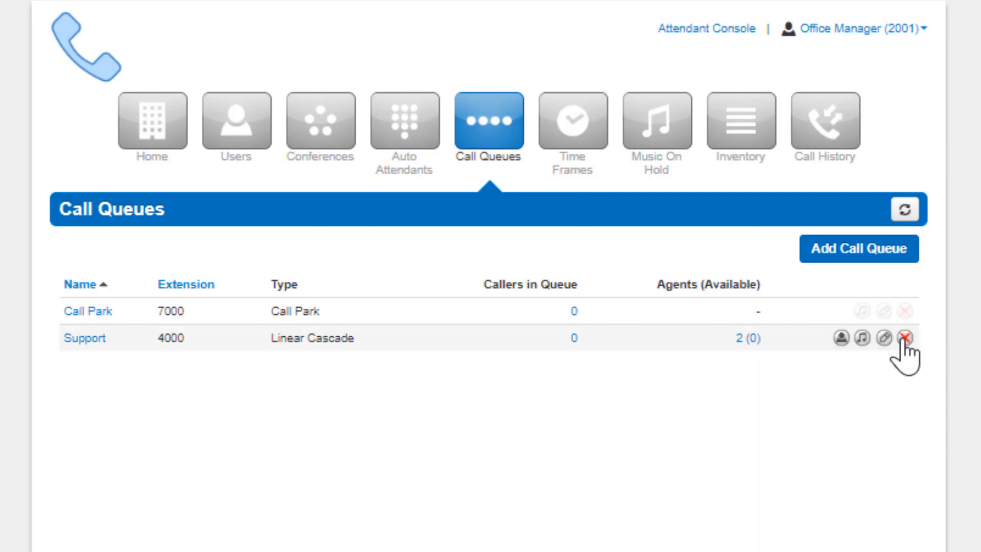
# Start a new call queue named Sales Queue with extension 4221
pyautogui.click(860, 239)
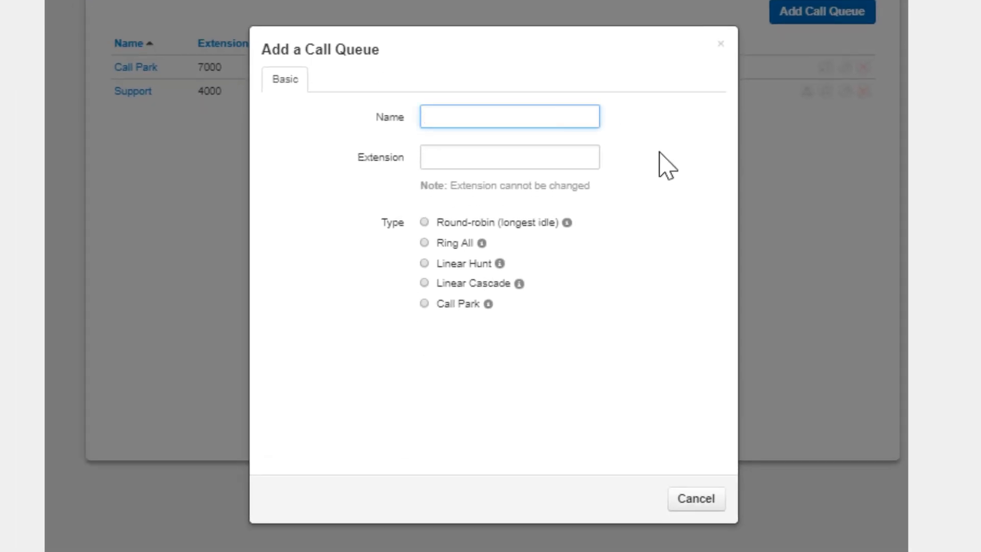
pyautogui.write('Sales Queue')
pyautogui.press('Tab')
pyautogui.write('42')
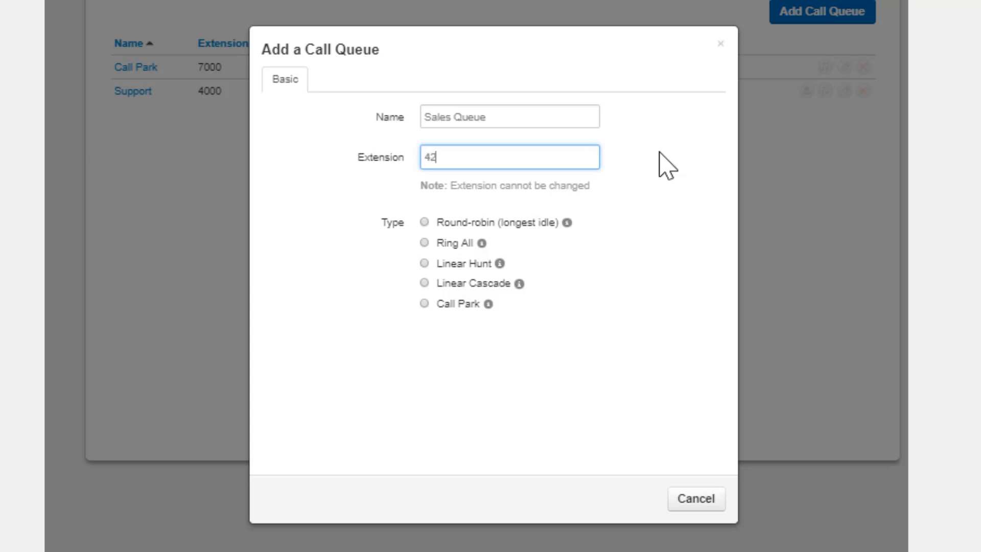
pyautogui.write('21')
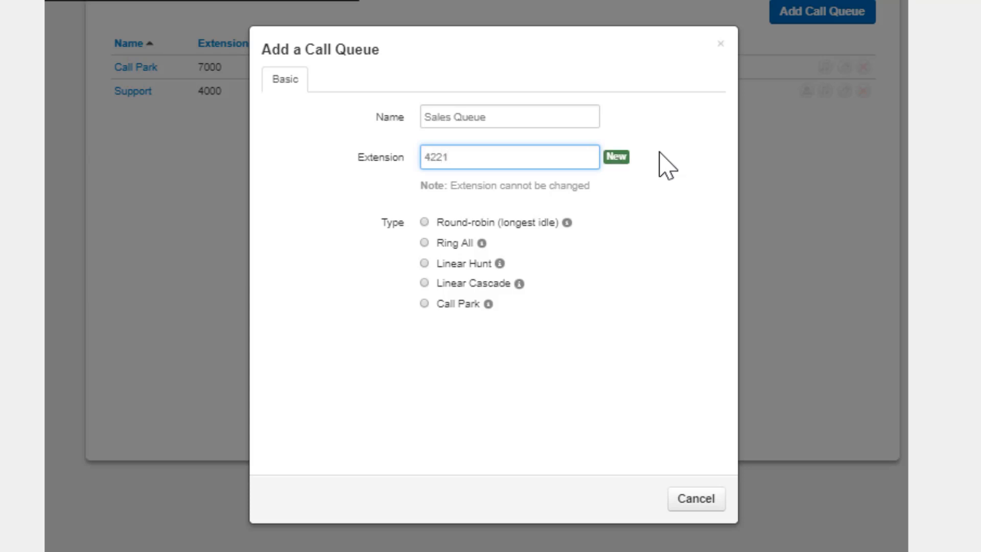
# Preview the settings offered by the Round-robin, Ring All, Linear Hunt, Linear Cascade and Call Park queue types
pyautogui.click(424, 224)
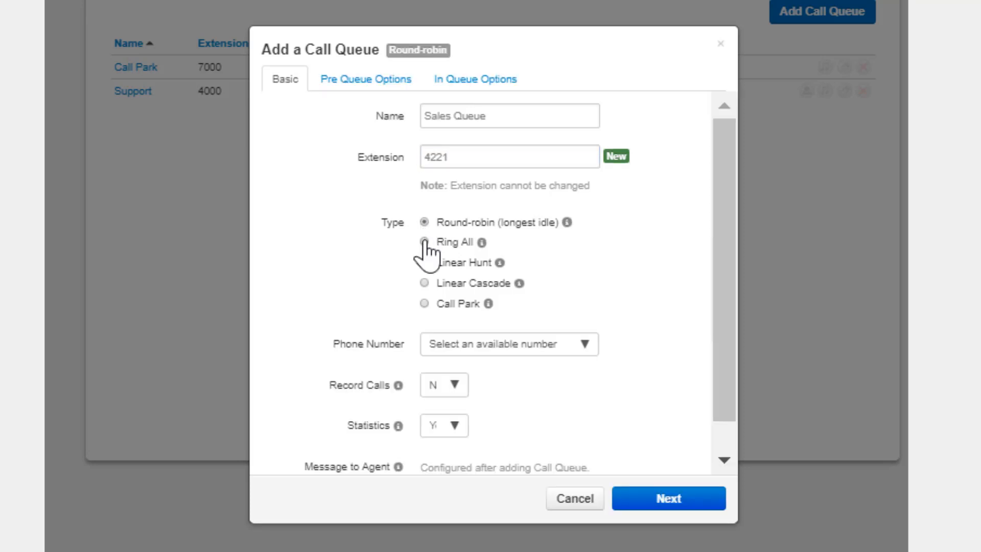
pyautogui.click(424, 244)
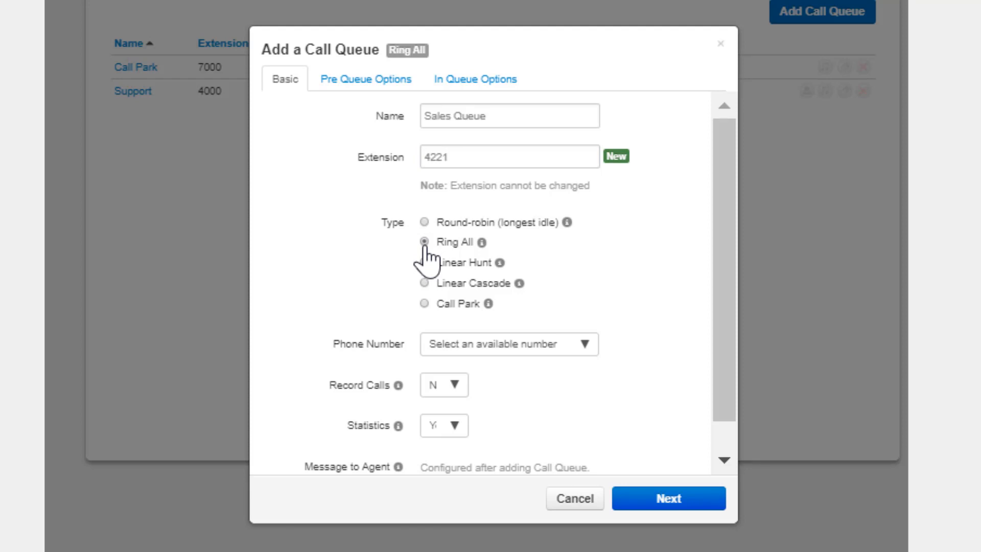
pyautogui.click(425, 263)
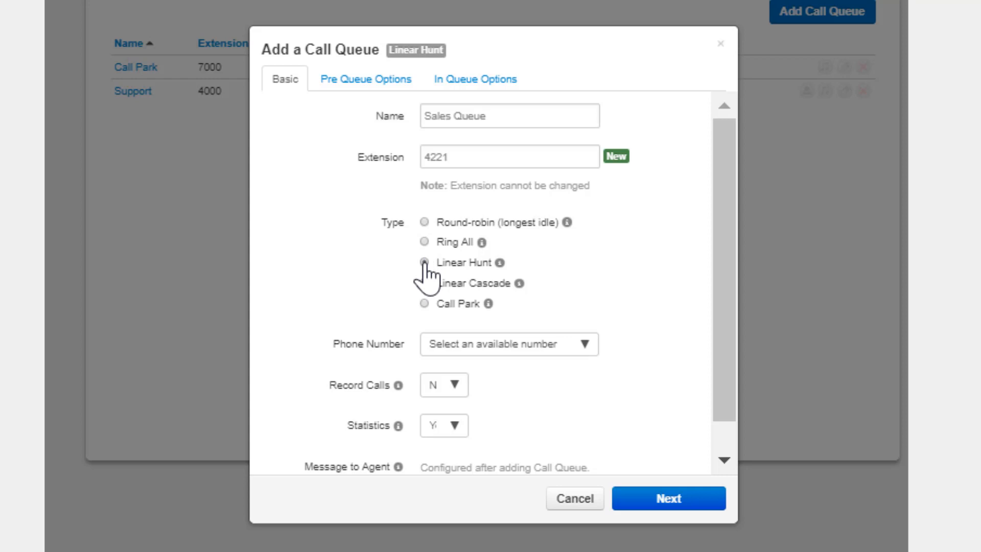
pyautogui.click(424, 283)
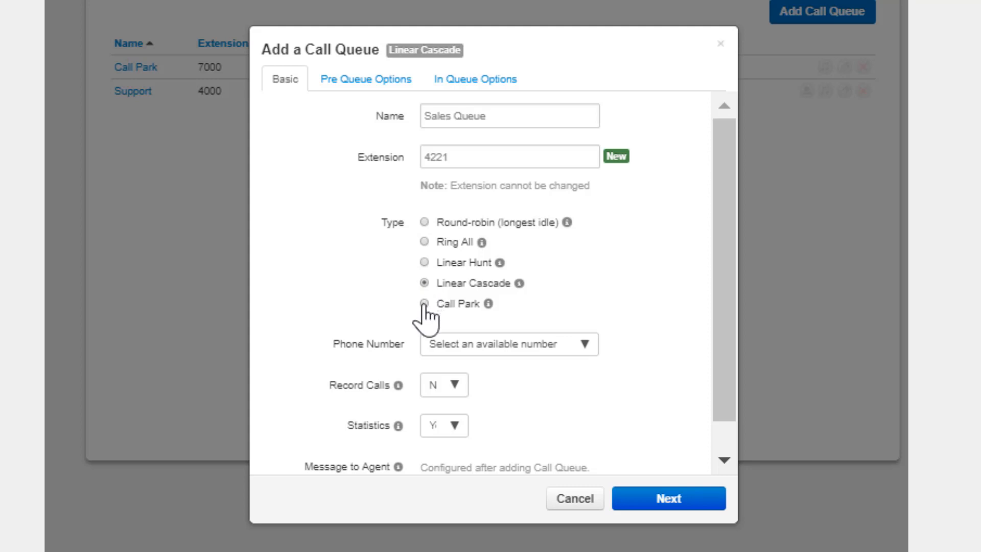
pyautogui.click(424, 303)
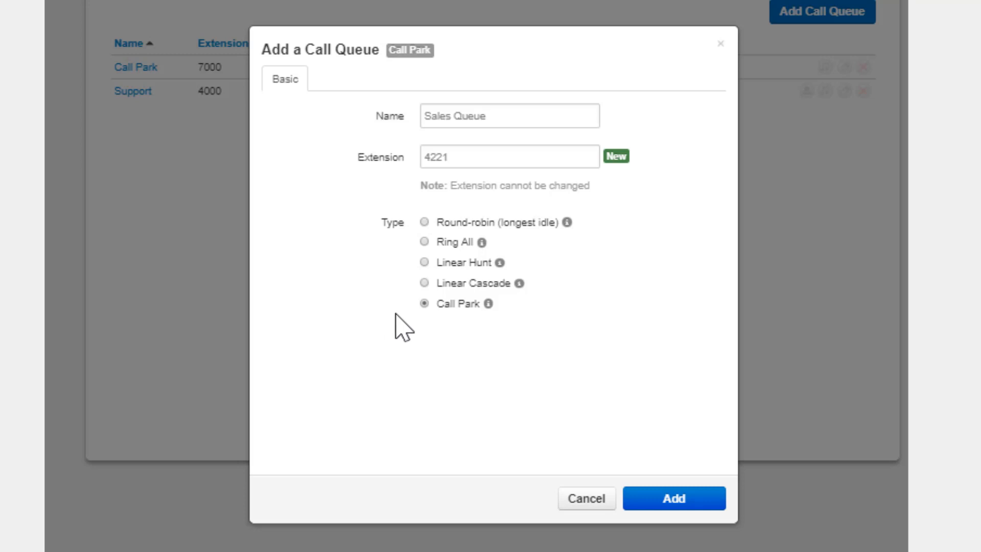
# Set the queue type to Round-robin (longest idle) and assign the available phone number to the queue
pyautogui.click(424, 222)
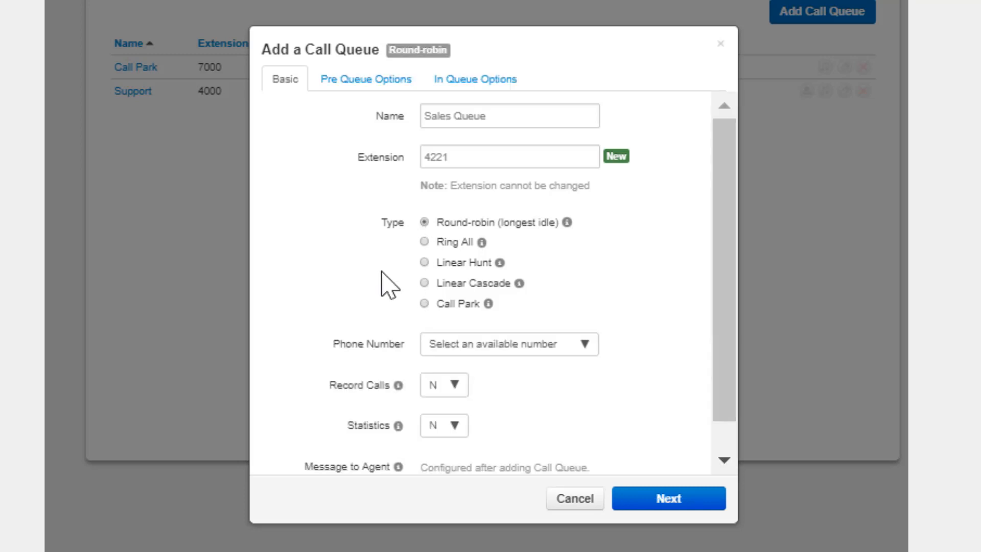
pyautogui.click(567, 350)
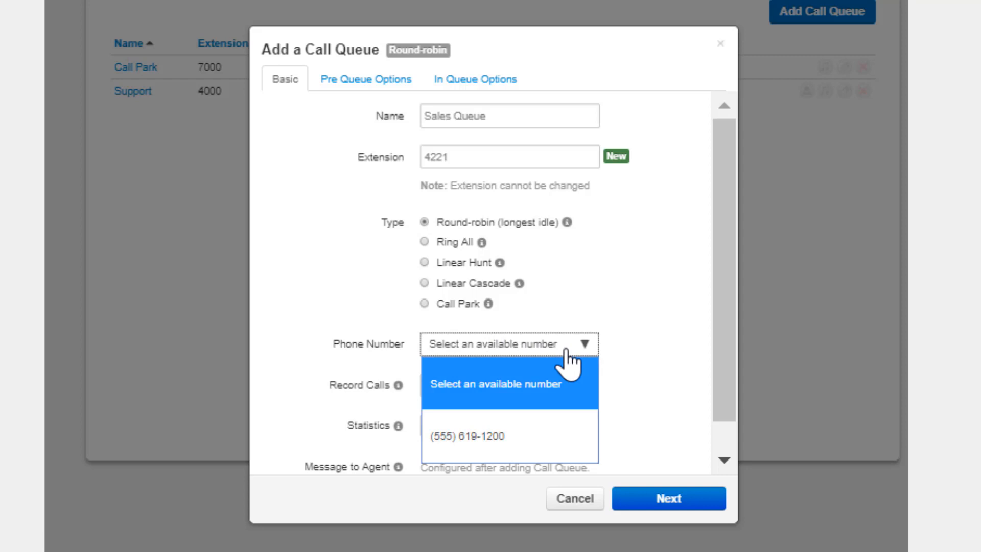
pyautogui.click(548, 449)
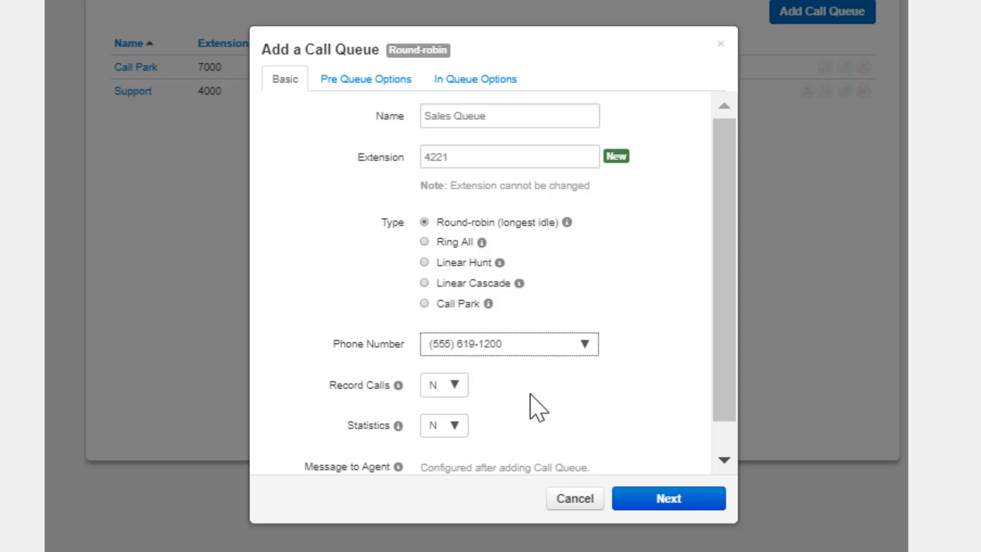
# Set Record Calls and Statistics to Yes for the queue and proceed to the pre-queue options
pyautogui.click(455, 387)
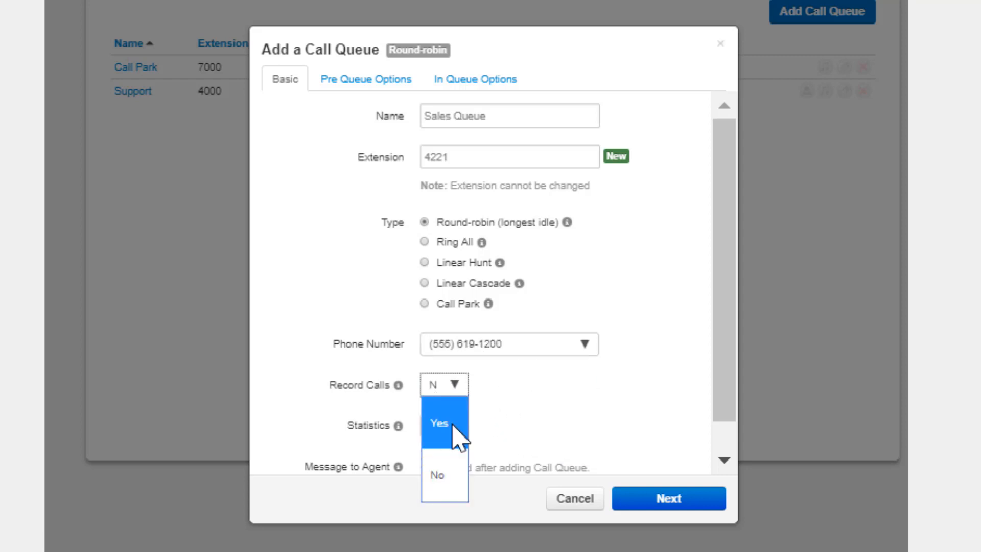
pyautogui.click(454, 426)
pyautogui.click(453, 432)
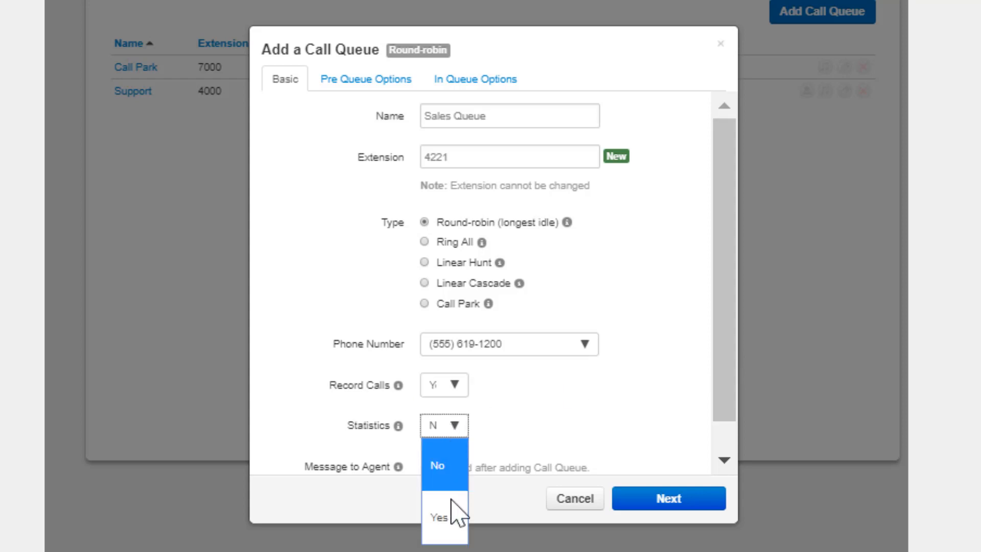
pyautogui.click(452, 511)
pyautogui.scroll(-1, 507, 404)
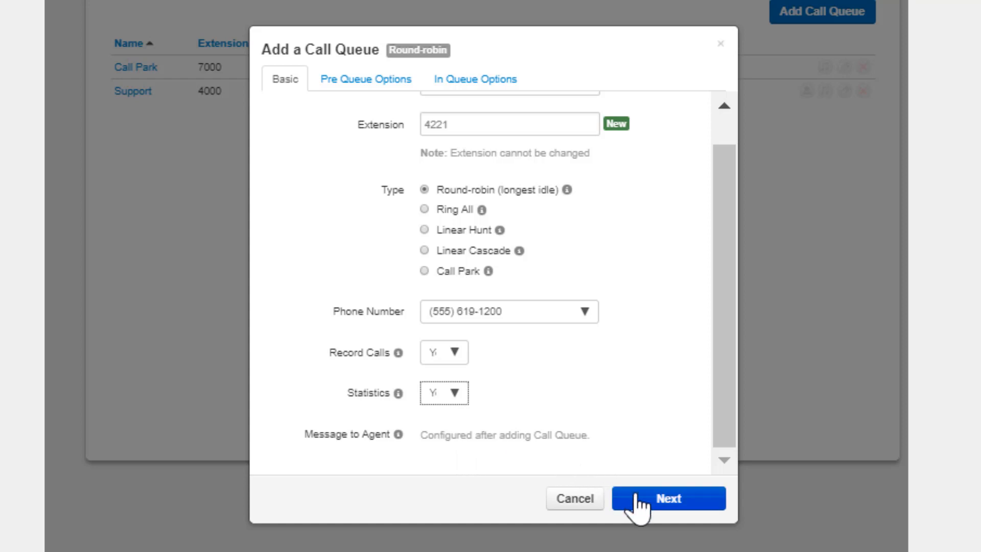
pyautogui.click(638, 504)
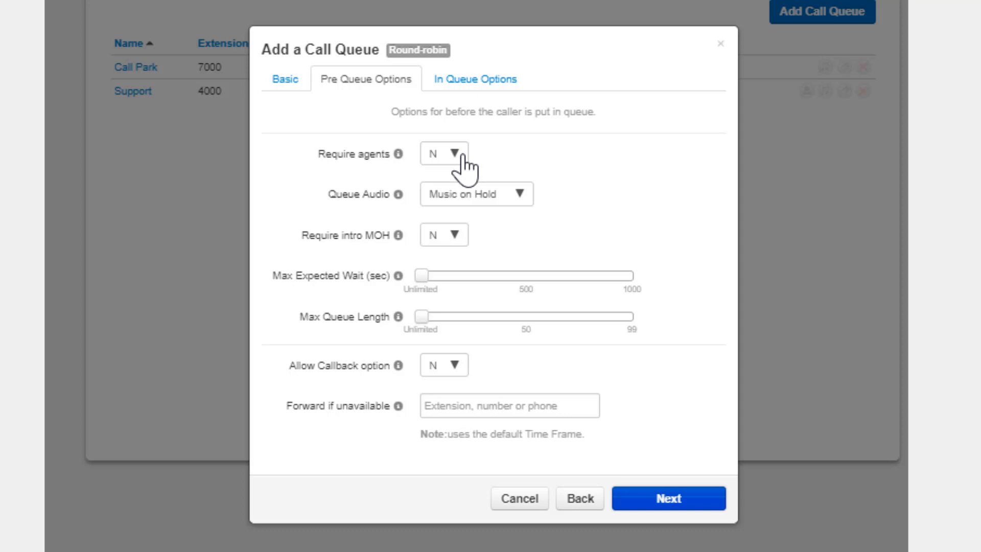
# Set Require agents and Require intro MOH to Yes, with Music on Hold as the Queue Audio
pyautogui.moveTo(403, 414)
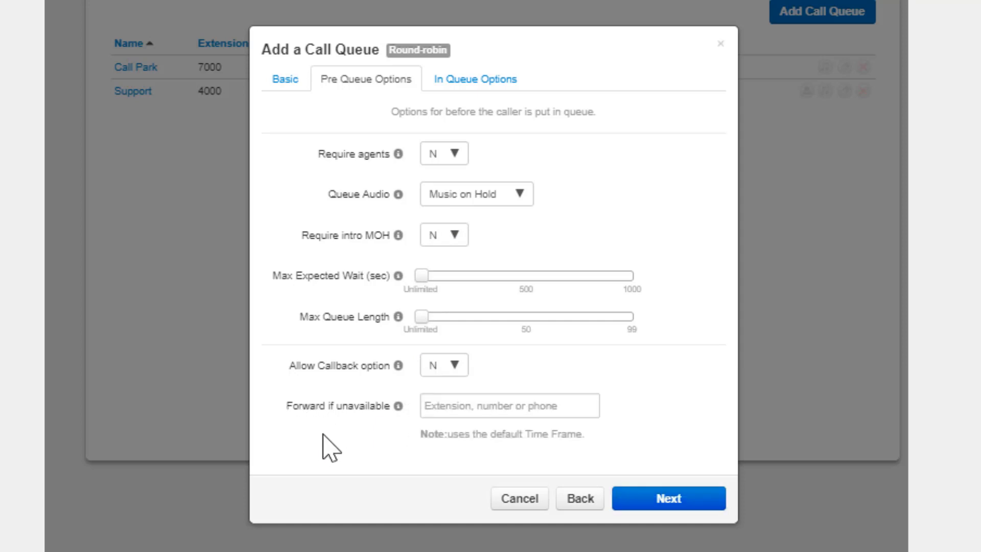
pyautogui.click(453, 158)
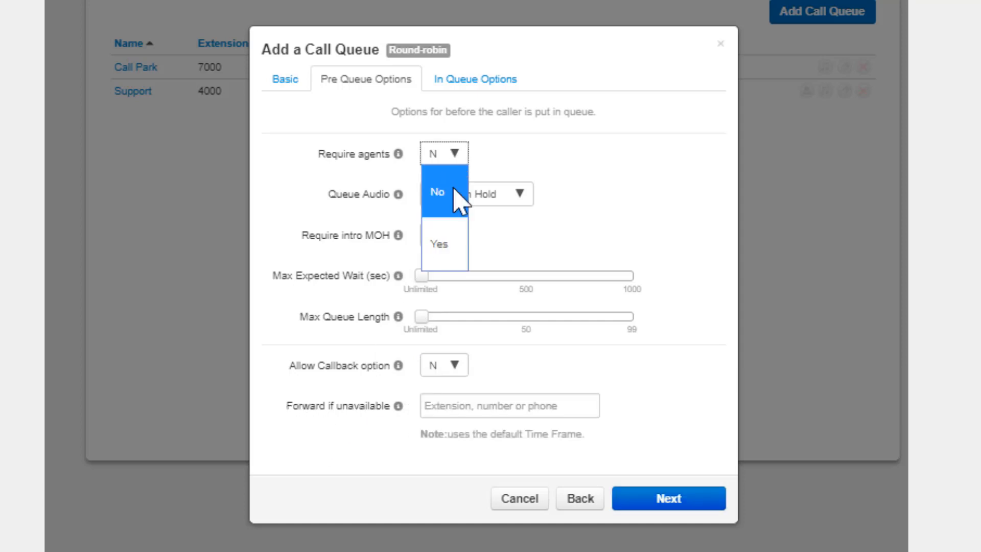
pyautogui.click(447, 246)
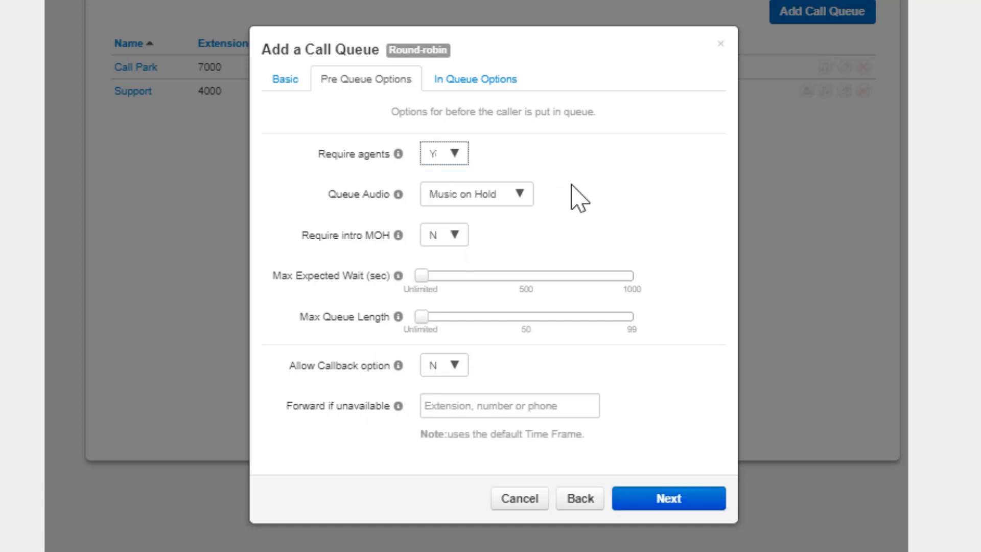
pyautogui.click(521, 195)
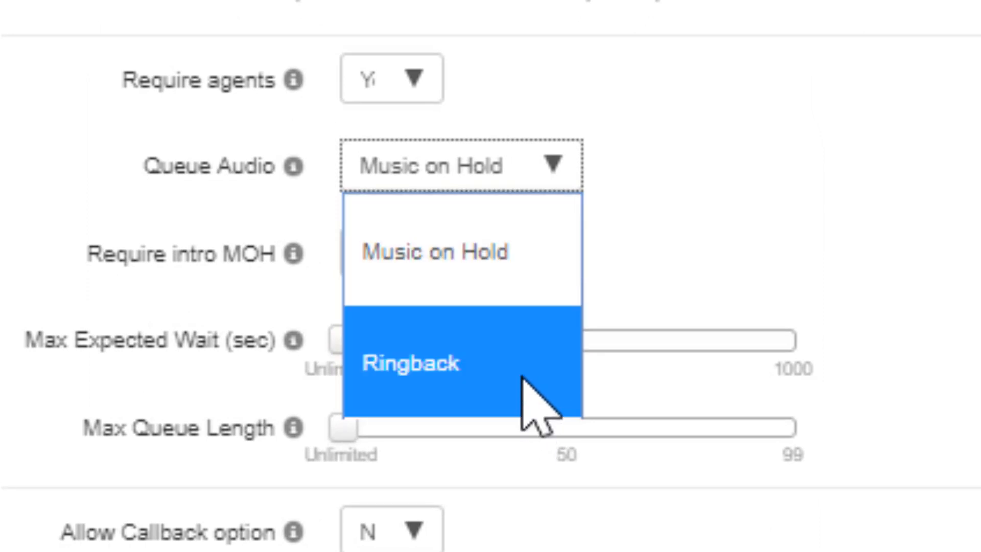
pyautogui.click(530, 284)
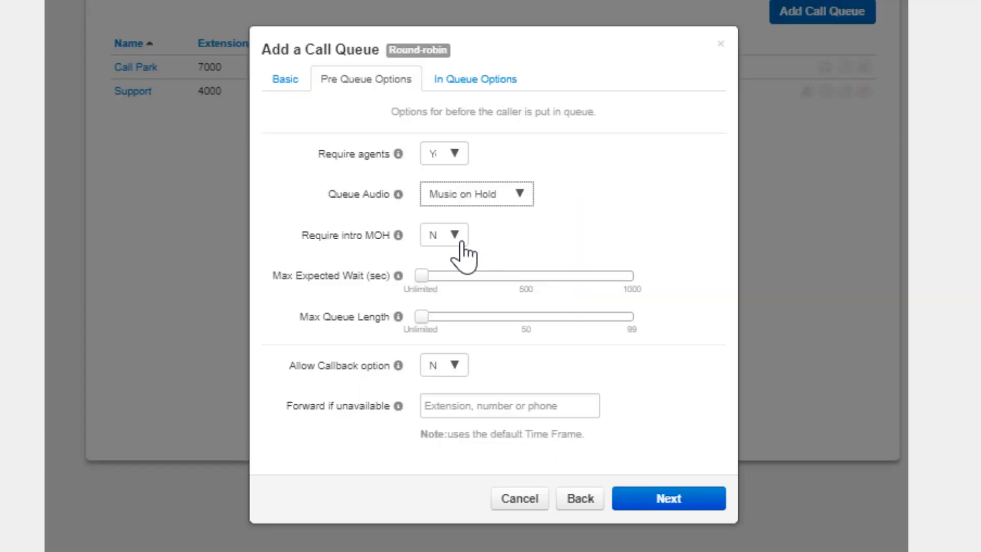
pyautogui.click(460, 239)
pyautogui.click(440, 325)
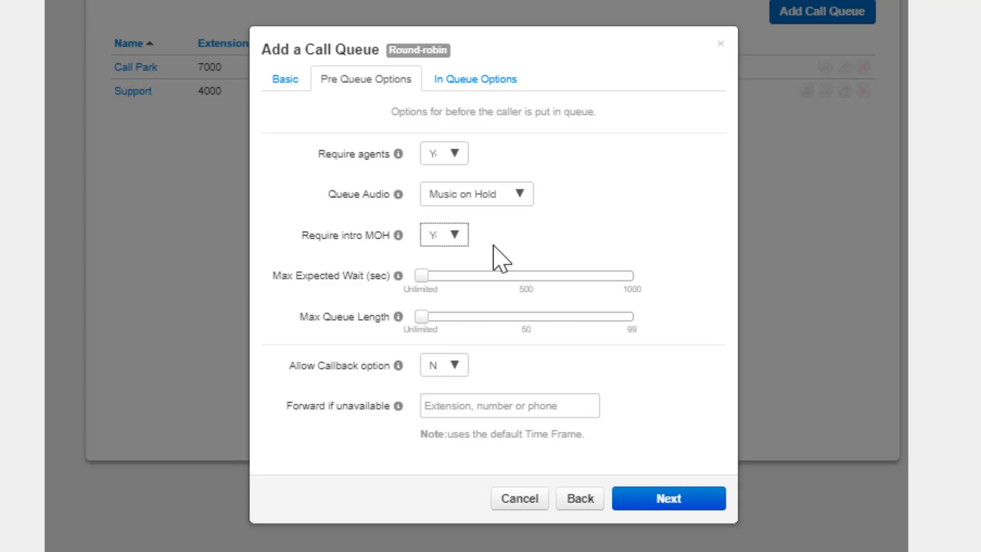
# Set Max Expected Wait to about 600 seconds and Max Queue Length to about 50
pyautogui.click(425, 276)
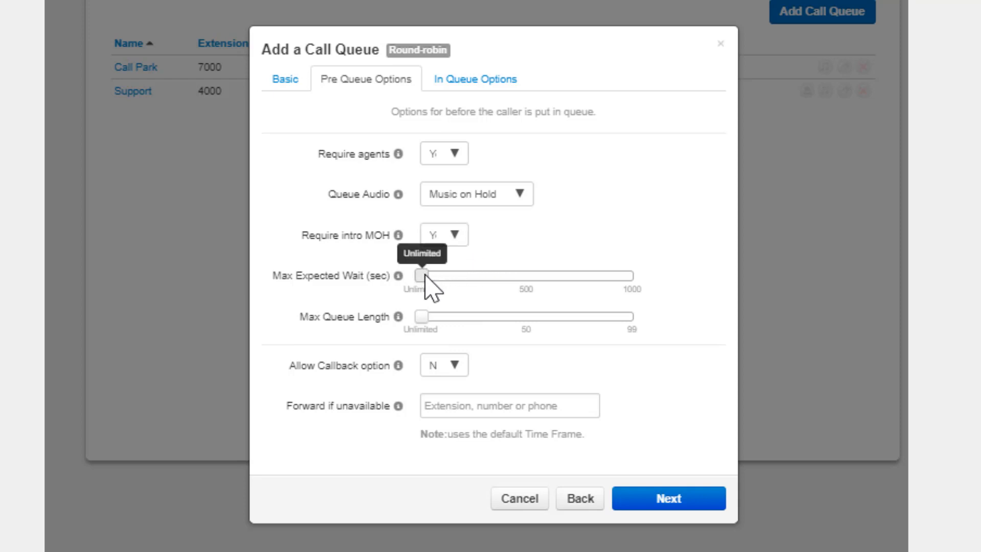
pyautogui.moveTo(425, 277); pyautogui.dragTo(555, 280)
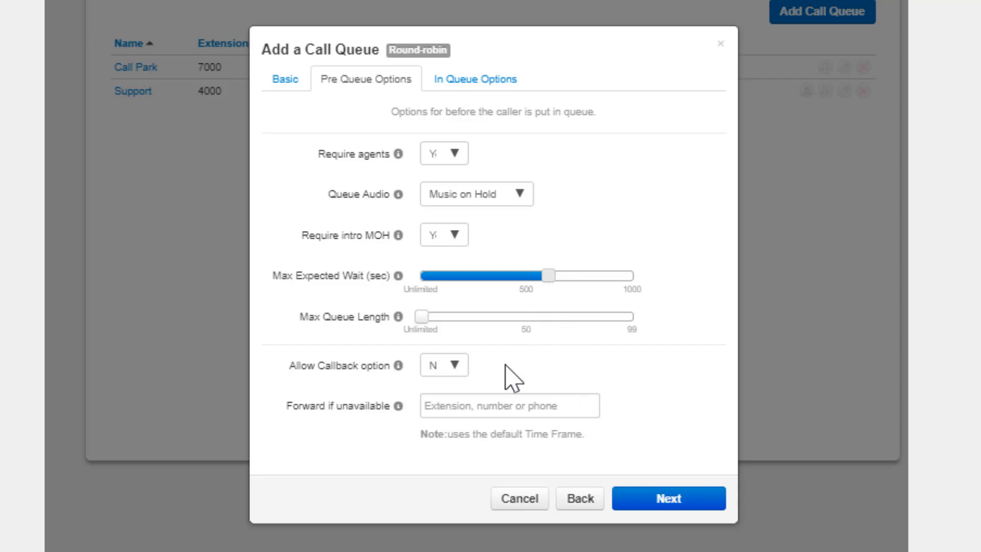
pyautogui.click(482, 407)
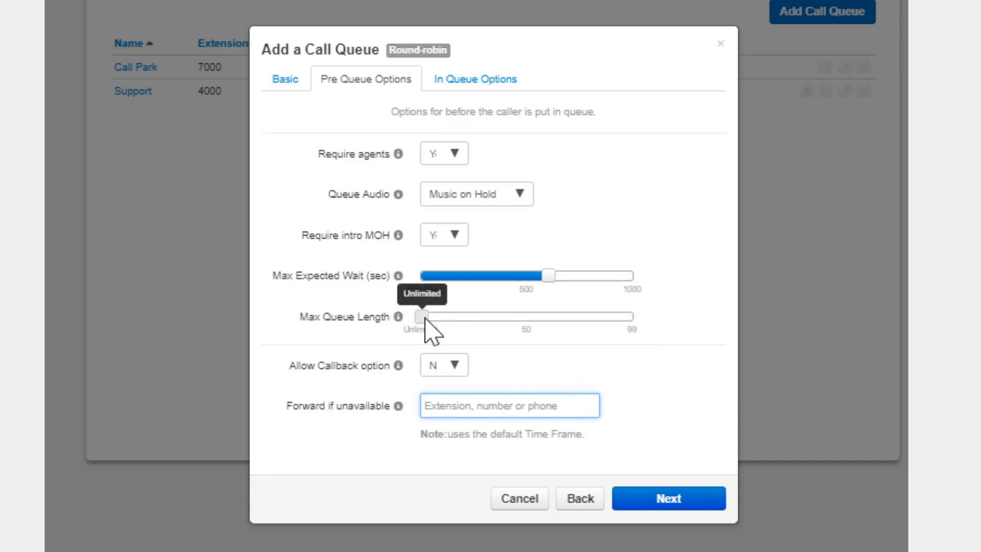
pyautogui.moveTo(425, 319); pyautogui.dragTo(528, 319)
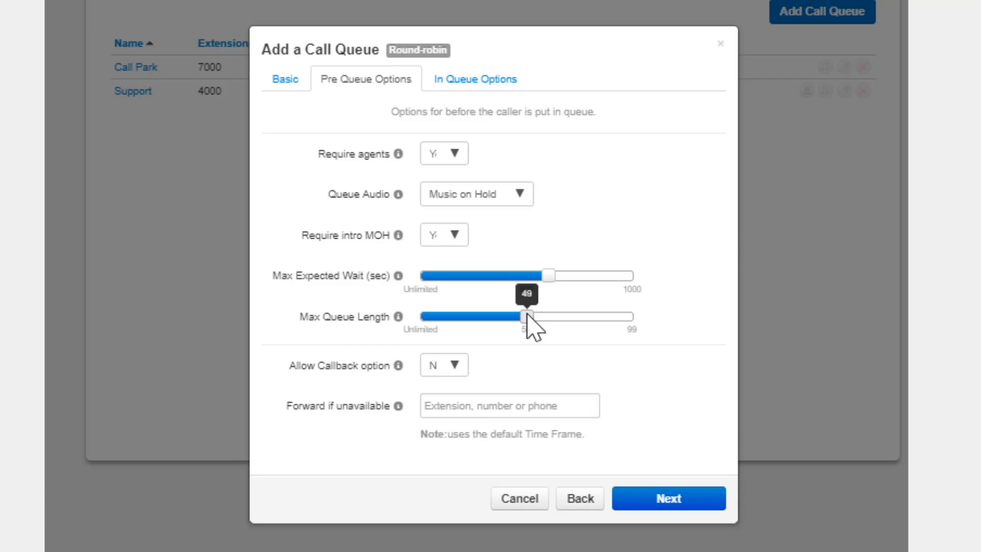
pyautogui.moveTo(527, 318)
pyautogui.mouseDown()
pyautogui.moveTo(538, 324)
pyautogui.moveTo(521, 333)
pyautogui.mouseUp()
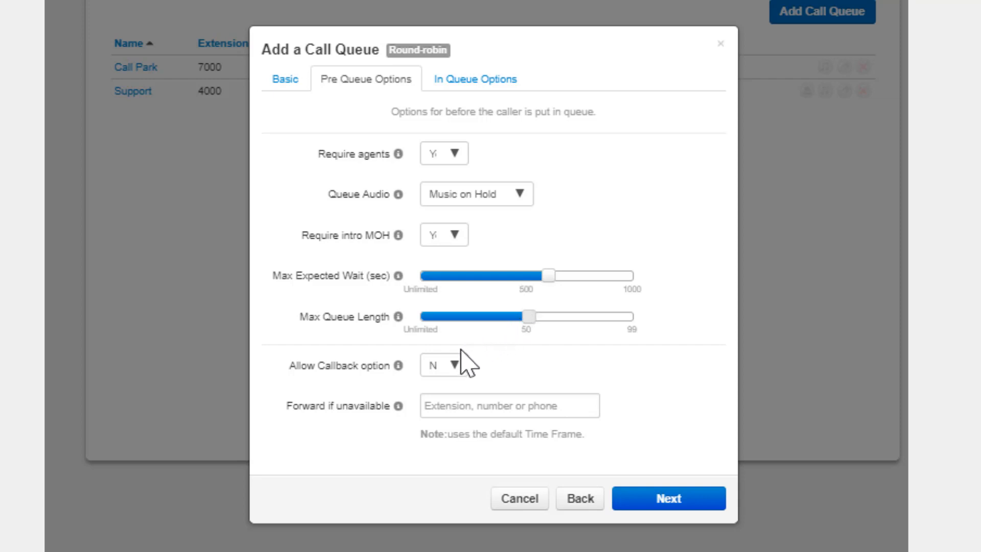
# Allow the callback option, enter a phone number to forward to if unavailable, and proceed to the in-queue options
pyautogui.click(457, 371)
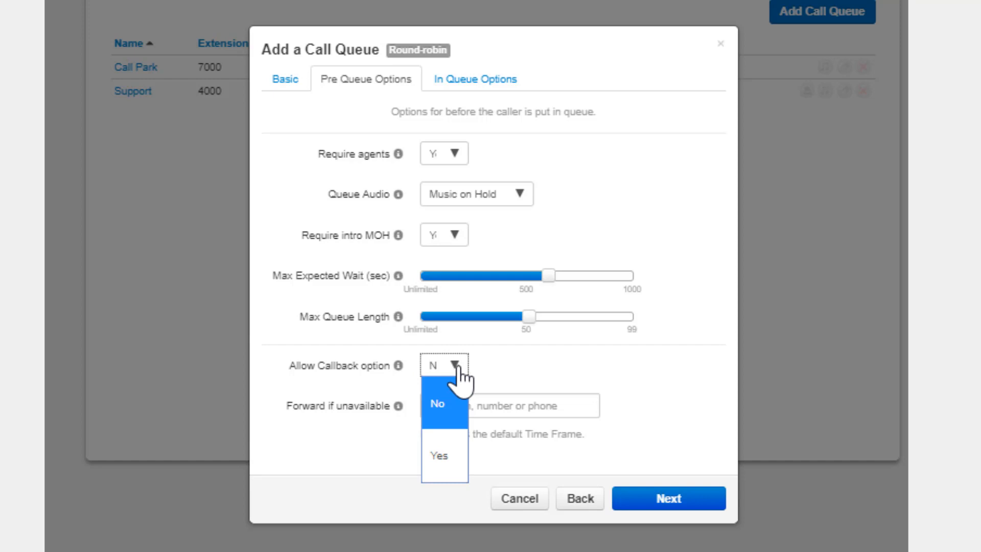
pyautogui.click(438, 460)
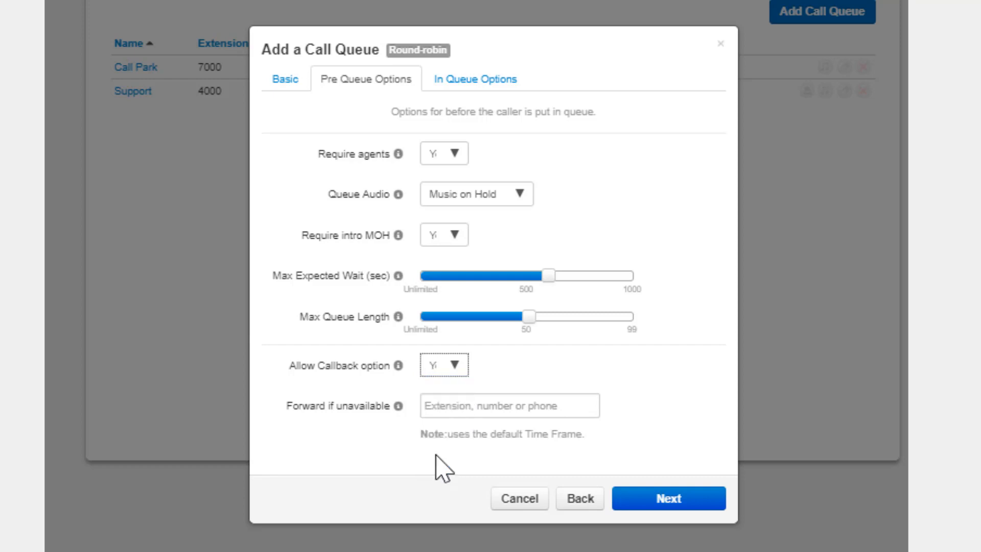
pyautogui.click(470, 408)
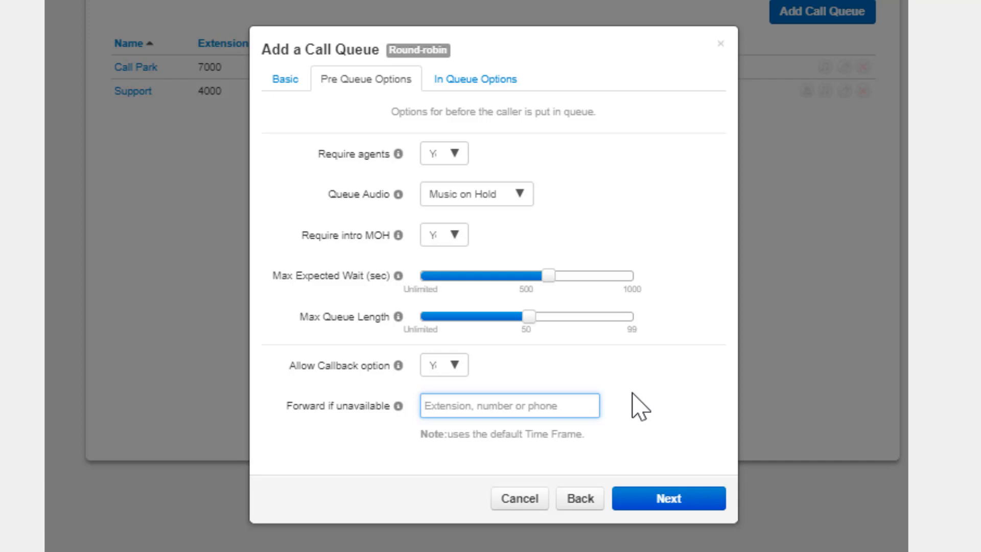
pyautogui.write('215555')
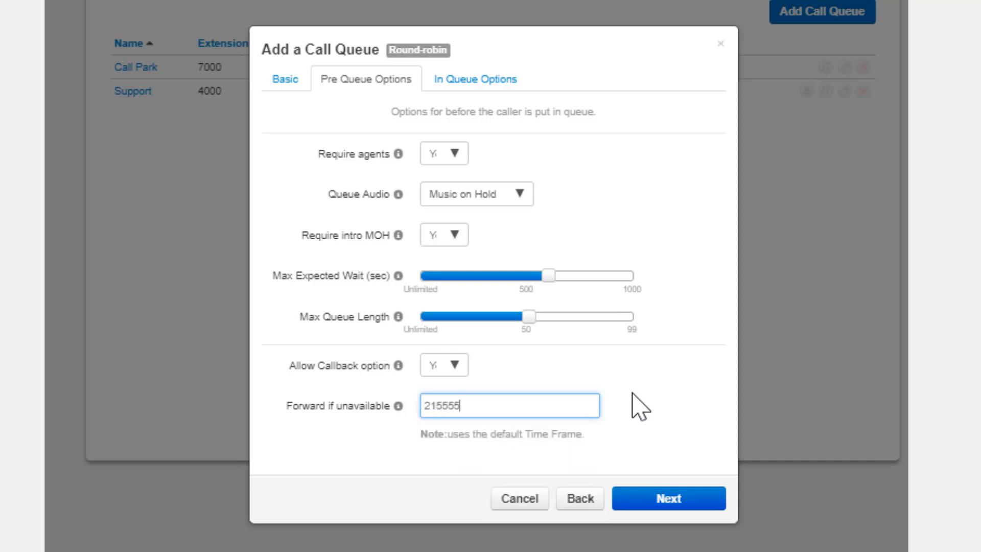
pyautogui.write('6754')
pyautogui.click(668, 500)
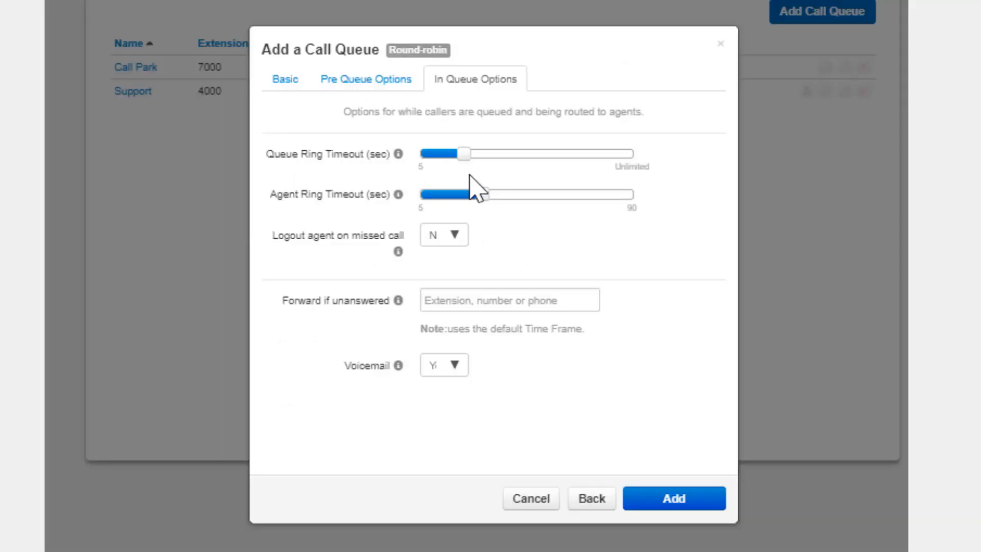
# Raise the Queue Ring Timeout to near the upper end of its scale and the Agent Ring Timeout to just past mid-scale
pyautogui.moveTo(465, 154); pyautogui.dragTo(608, 155)
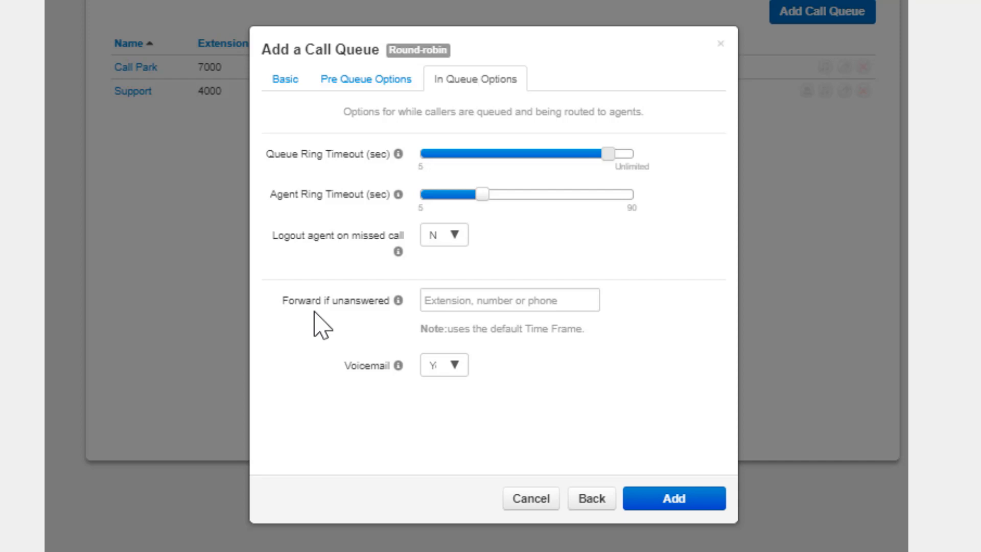
pyautogui.moveTo(483, 196)
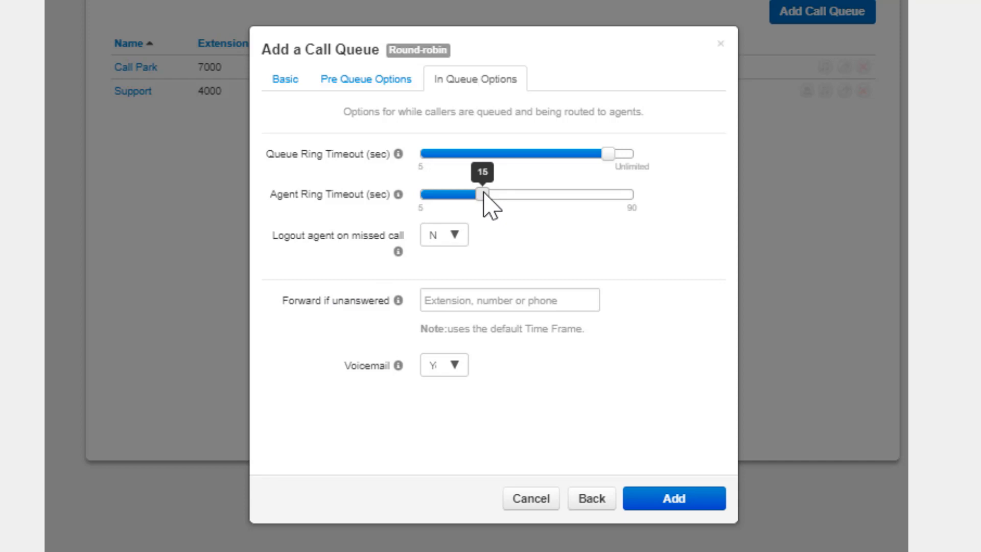
pyautogui.moveTo(484, 197); pyautogui.dragTo(538, 193)
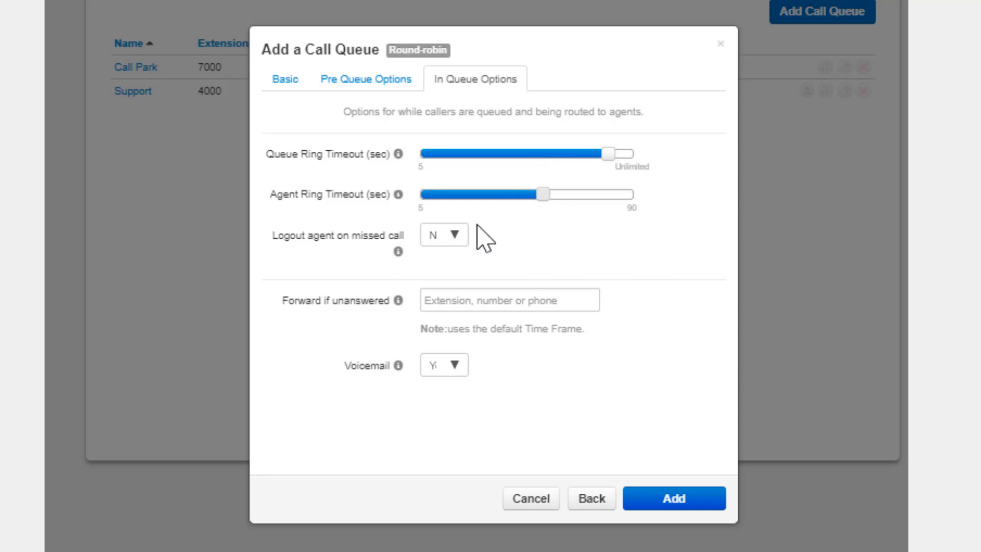
# Set Logout agent on missed call to Yes for the new queue
pyautogui.click(445, 236)
pyautogui.click(438, 335)
# Enter a phone number to forward to if unanswered, and clear the field again
pyautogui.click(568, 300)
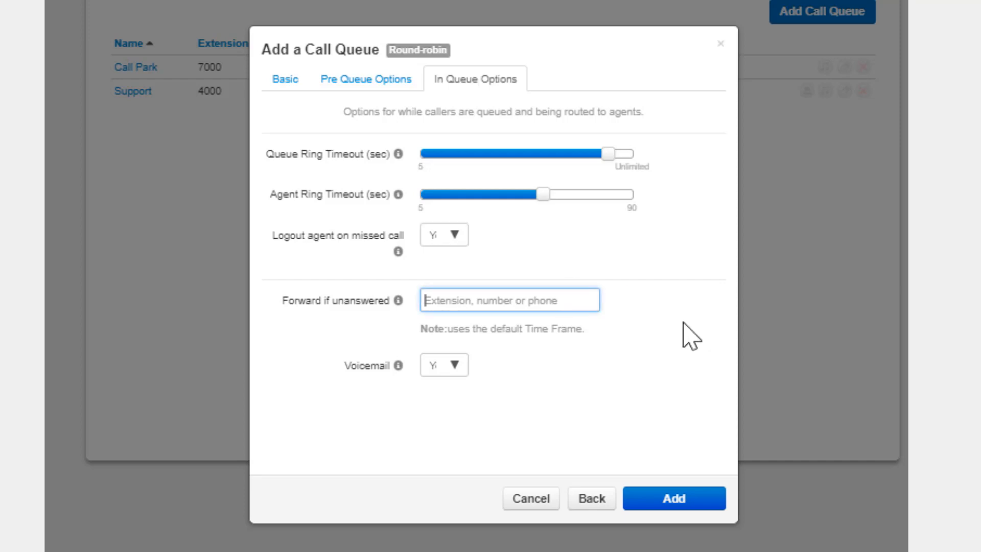
pyautogui.write('1212')
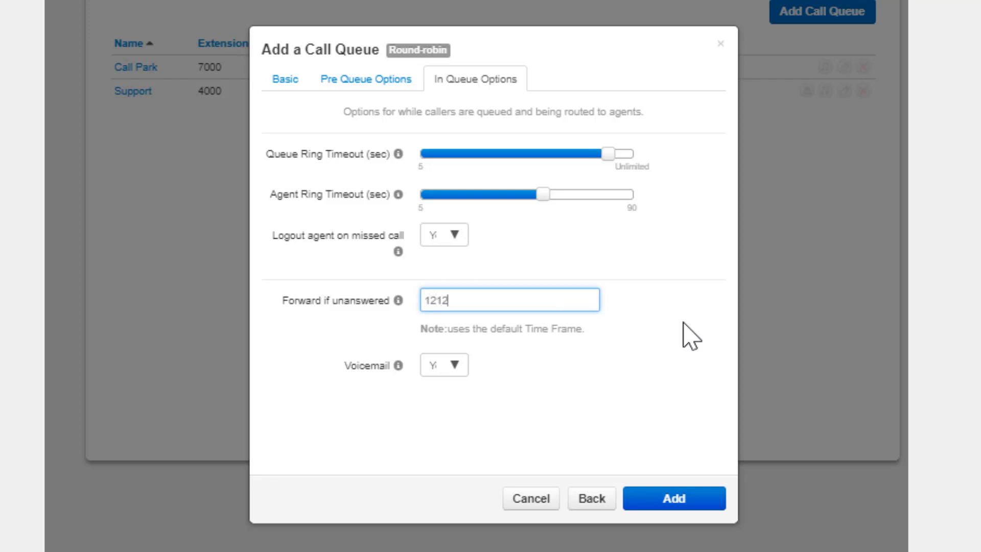
pyautogui.write('5556789')
pyautogui.moveTo(505, 299); pyautogui.dragTo(340, 285)
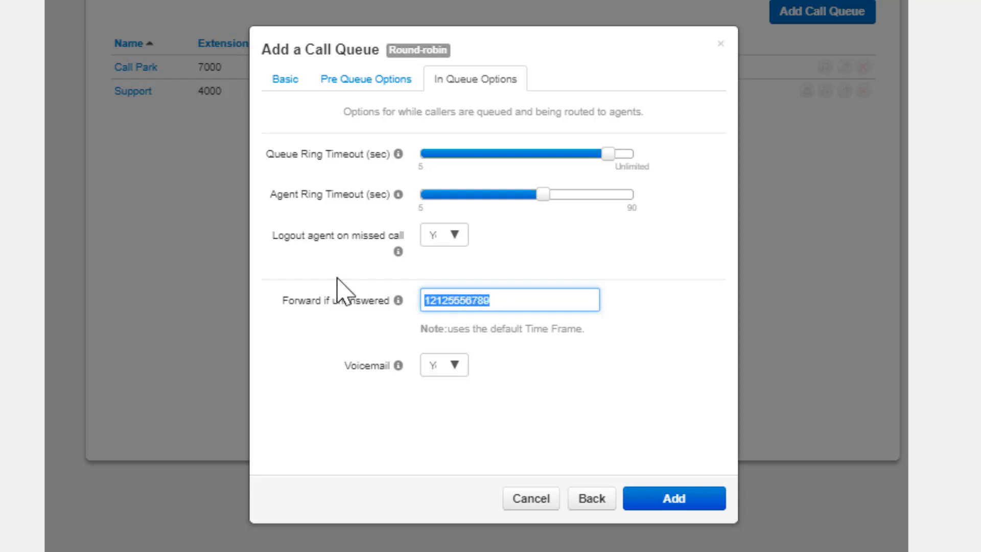
pyautogui.press('BackSpace')
pyautogui.click(361, 416)
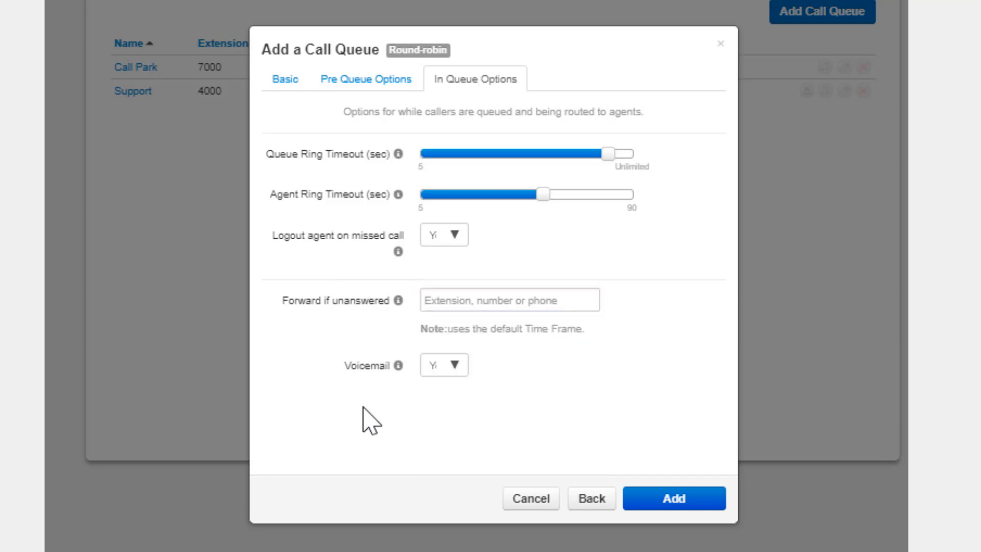
# Set Voicemail to Yes for the queue's unanswered calls
pyautogui.click(444, 365)
pyautogui.click(450, 455)
# Try the Ring All and Linear Hunt queue types, checking the in-queue options each one offers
pyautogui.click(295, 83)
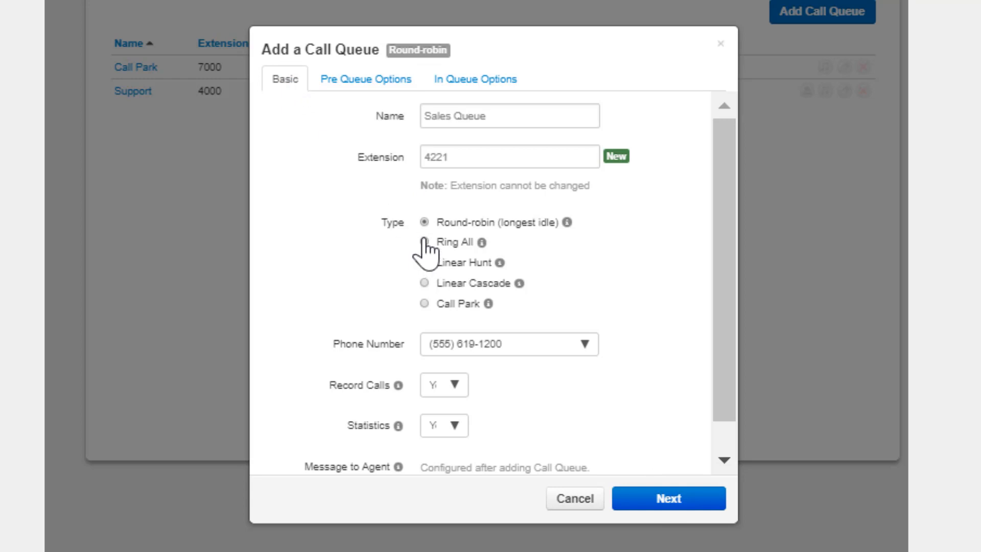
pyautogui.click(425, 241)
pyautogui.click(471, 81)
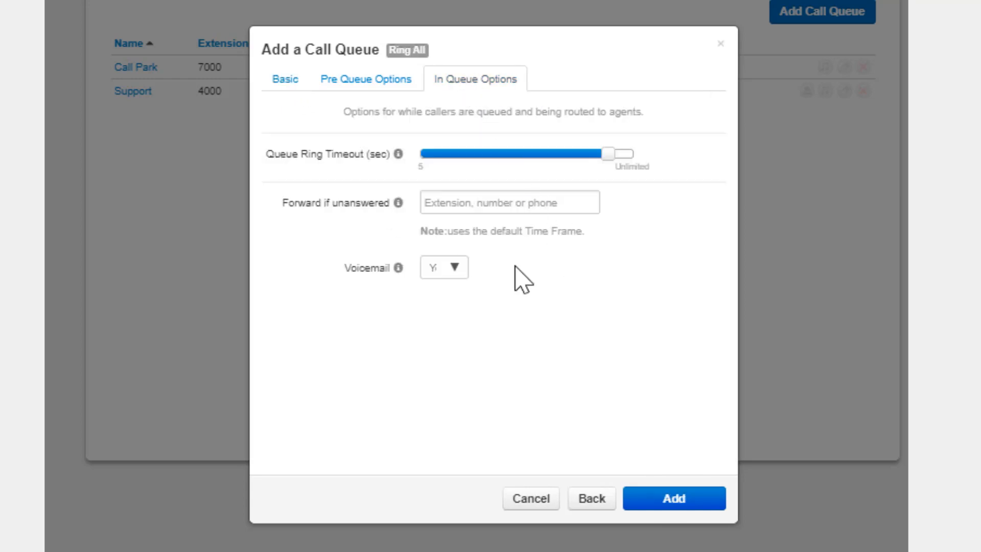
pyautogui.click(287, 83)
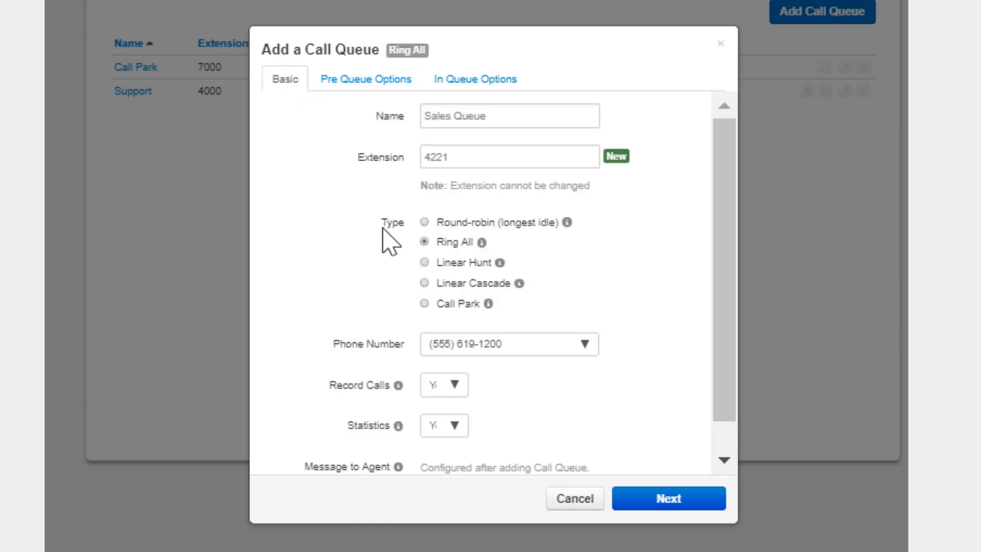
pyautogui.click(424, 262)
pyautogui.click(472, 88)
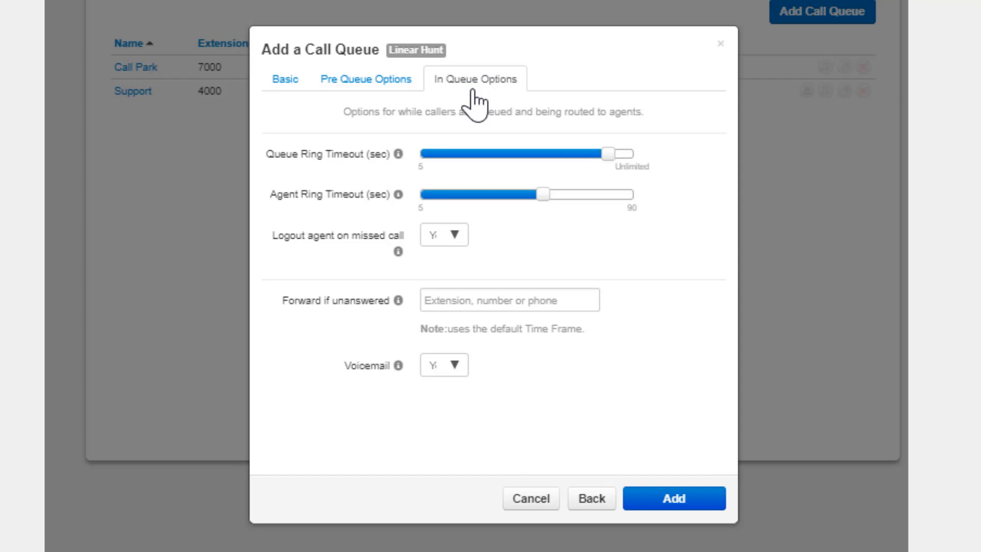
# Try the Linear Cascade type with Initial Agent Group to Ring at about 10 and Agent Group to Add After Timeout at about 20
pyautogui.click(280, 81)
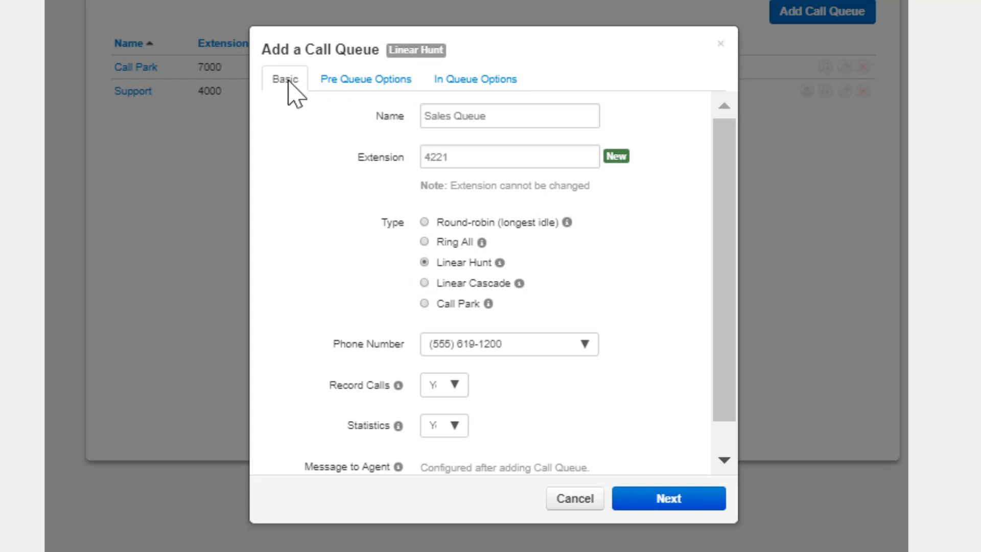
pyautogui.click(425, 284)
pyautogui.click(474, 82)
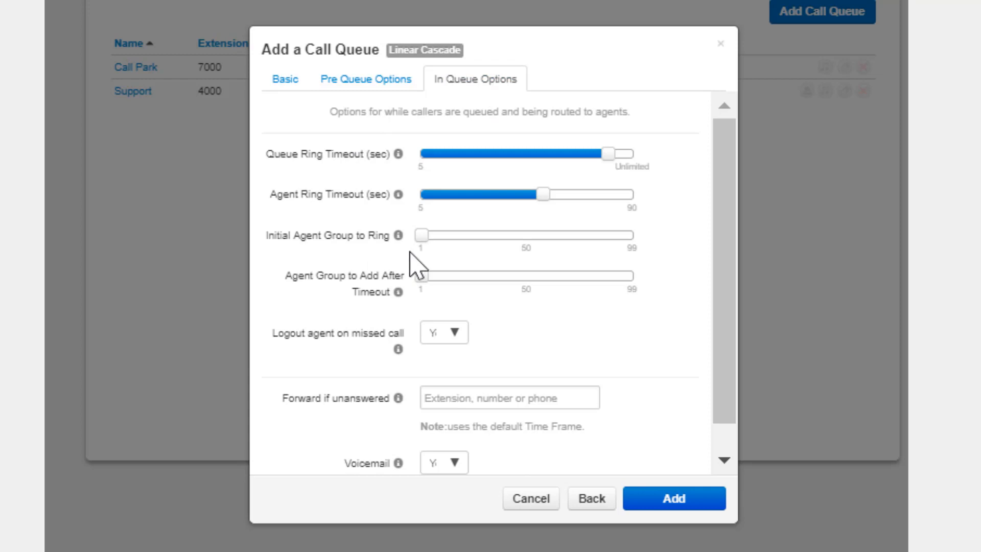
pyautogui.moveTo(422, 236)
pyautogui.moveTo(422, 236); pyautogui.dragTo(441, 244)
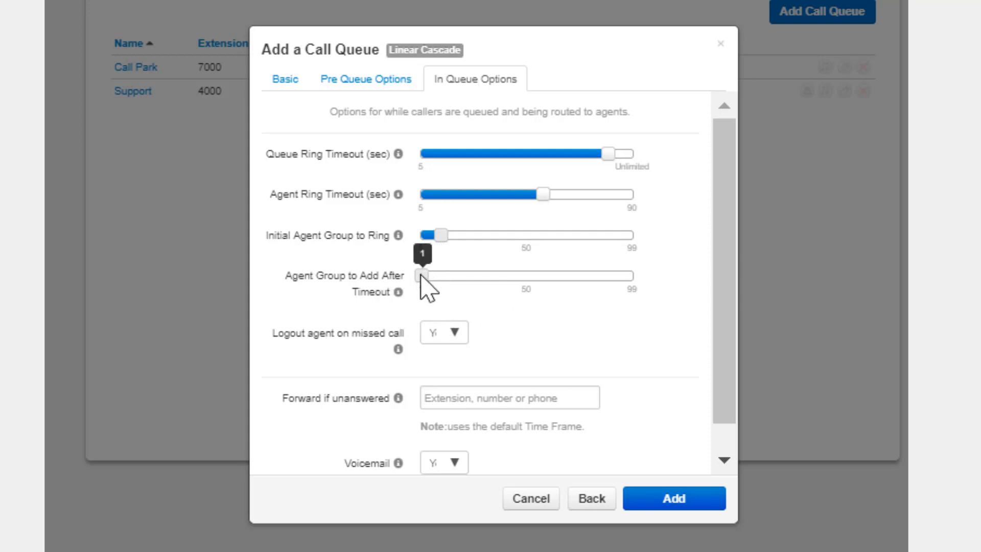
pyautogui.moveTo(423, 276); pyautogui.dragTo(462, 275)
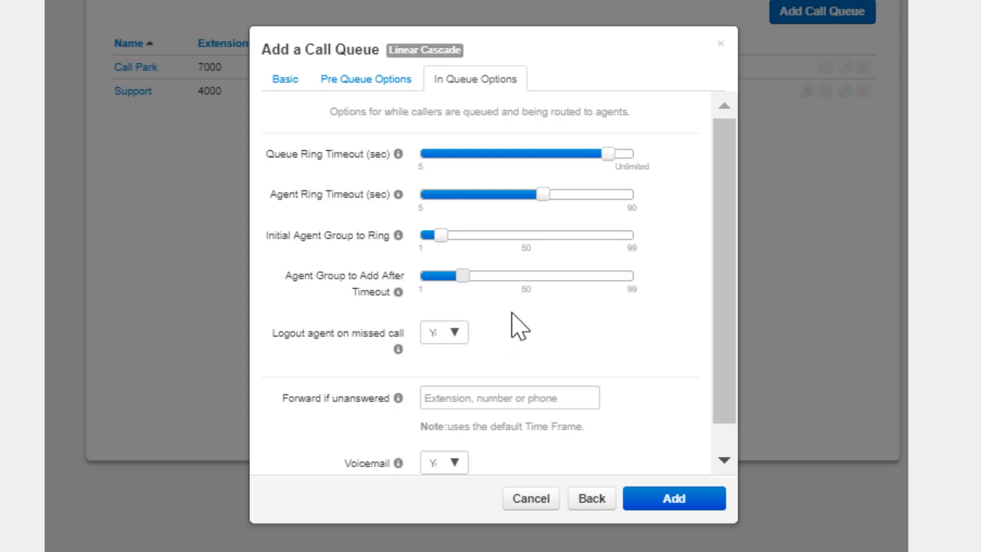
# Try the Call Park type for the Sales Queue
pyautogui.click(285, 79)
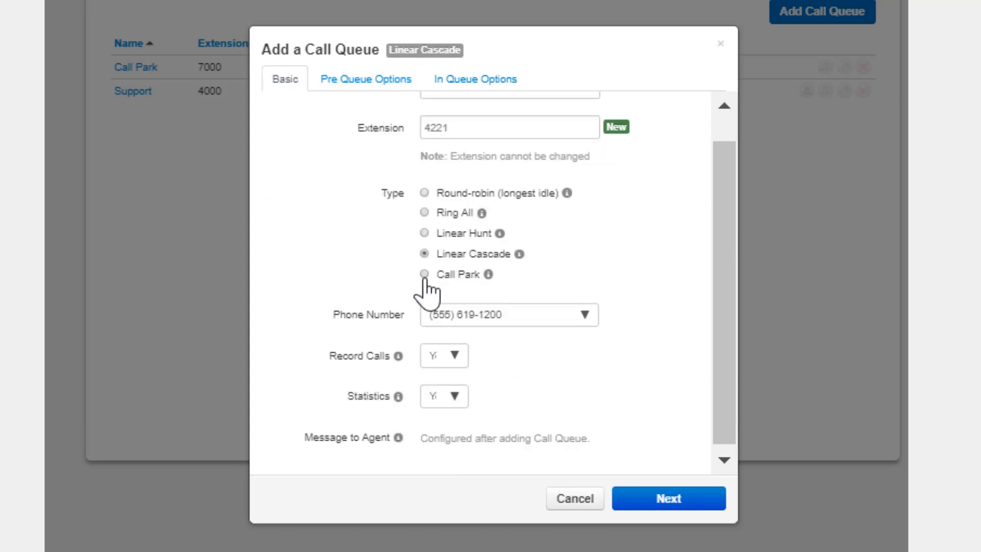
pyautogui.click(424, 275)
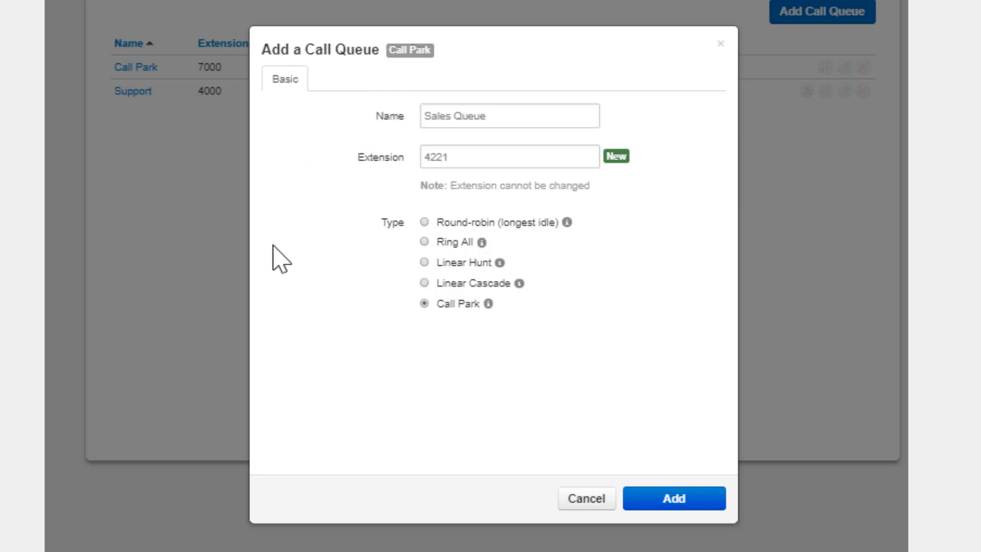
# Set the queue type back to Round-robin (longest idle) and add the call queue
pyautogui.click(425, 222)
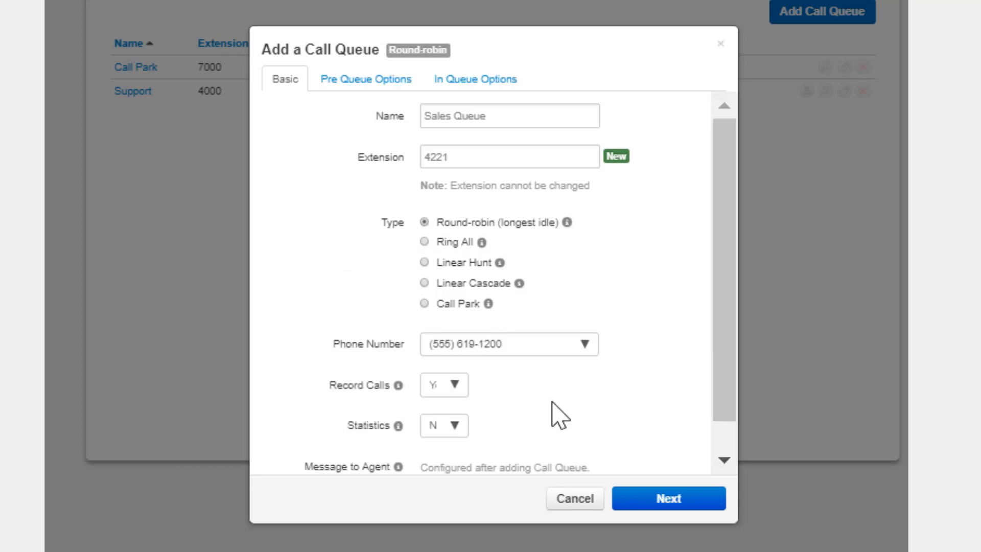
pyautogui.click(663, 504)
pyautogui.click(663, 504)
pyautogui.click(677, 503)
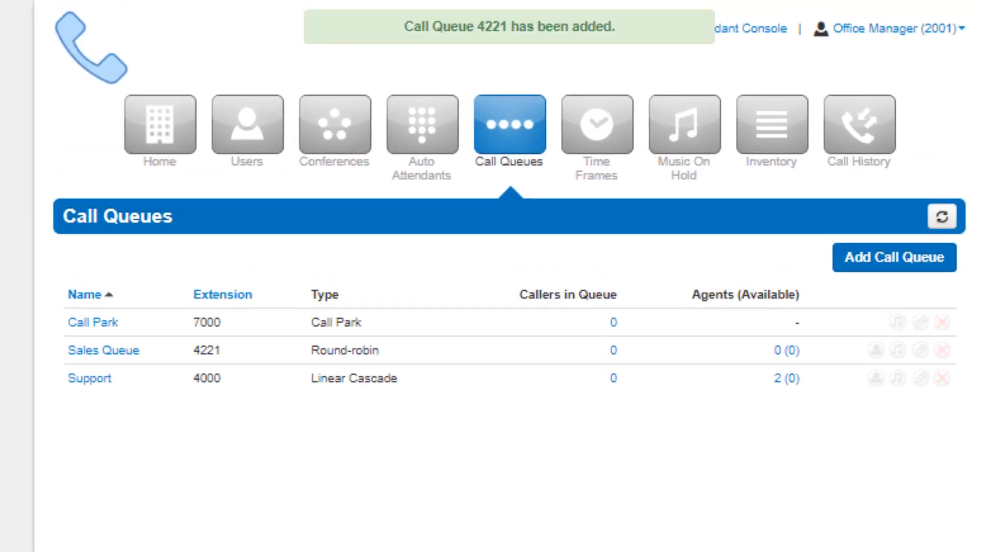
# Open the Sales Queue's agents and start a new agent with phone 1000 (Basic User)
pyautogui.click(826, 338)
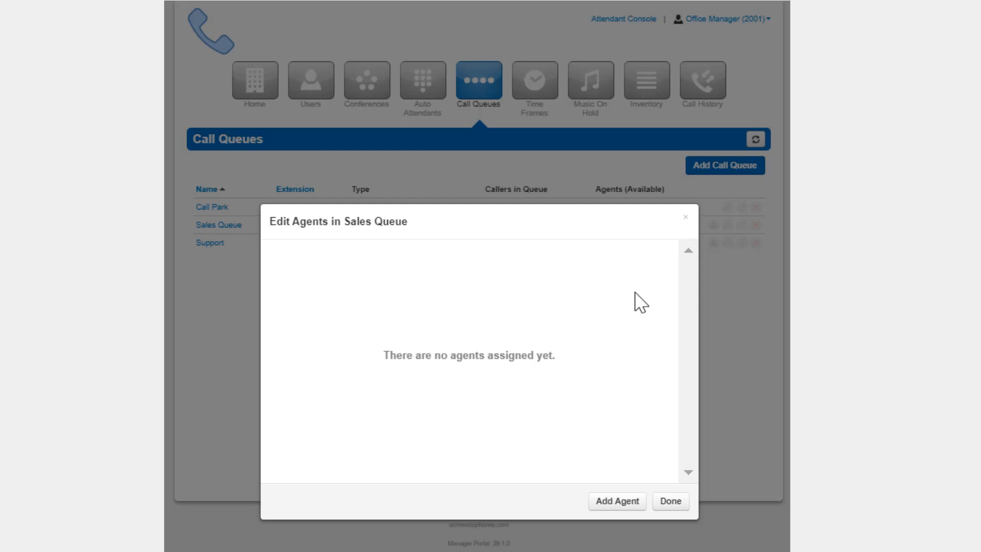
pyautogui.click(618, 501)
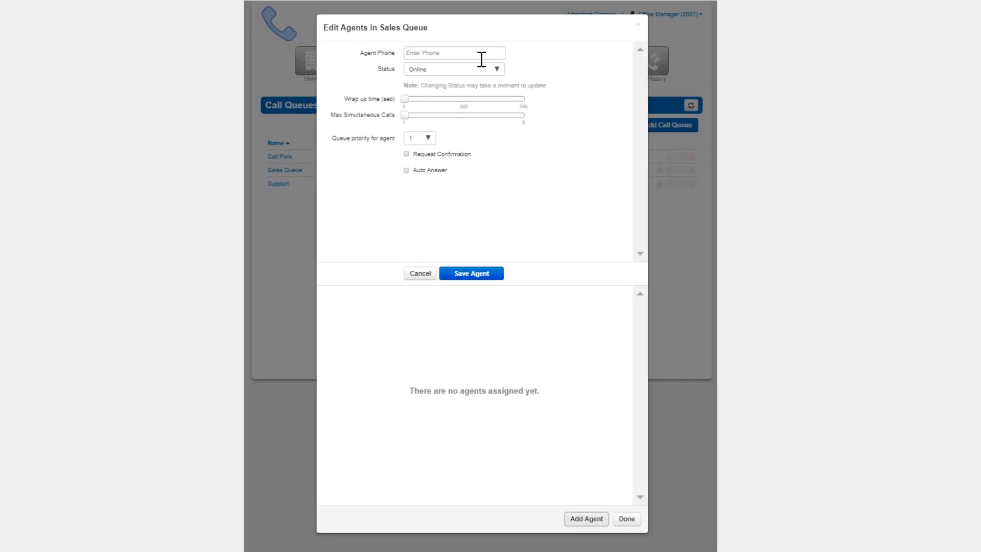
pyautogui.click(467, 58)
pyautogui.write('b')
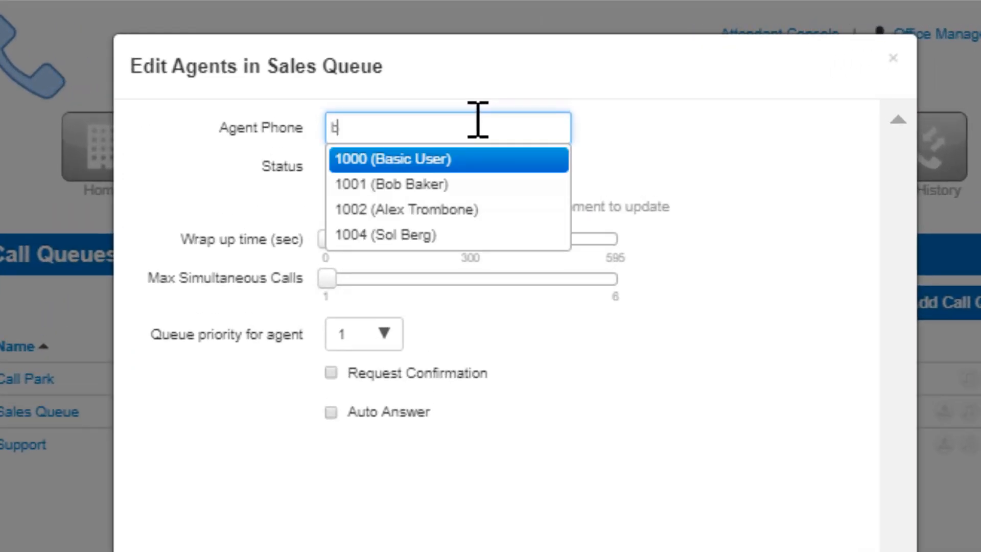
pyautogui.press('Return')
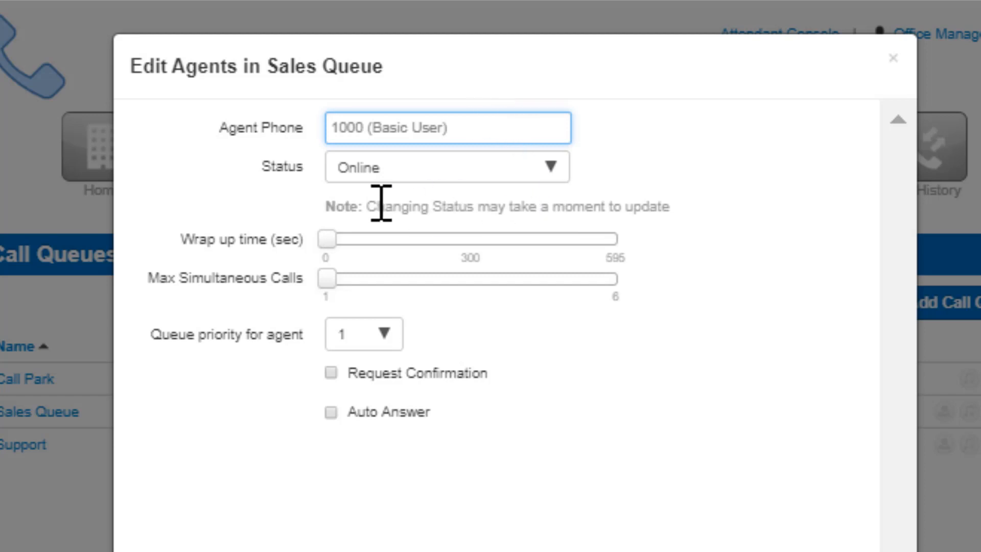
# Keep the agent's status Online, and set Wrap up time to 25 seconds and Max Simultaneous Calls to 2
pyautogui.click(382, 172)
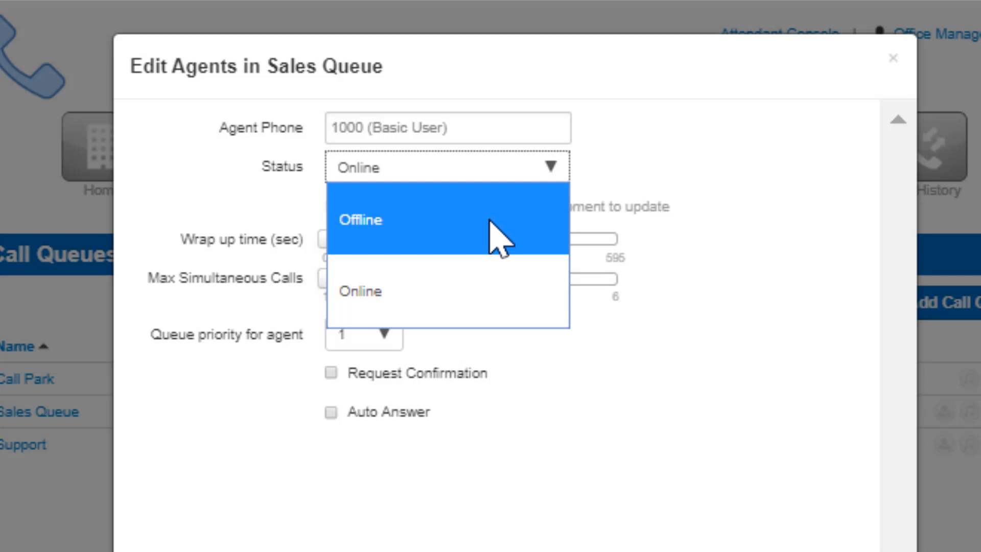
pyautogui.click(508, 285)
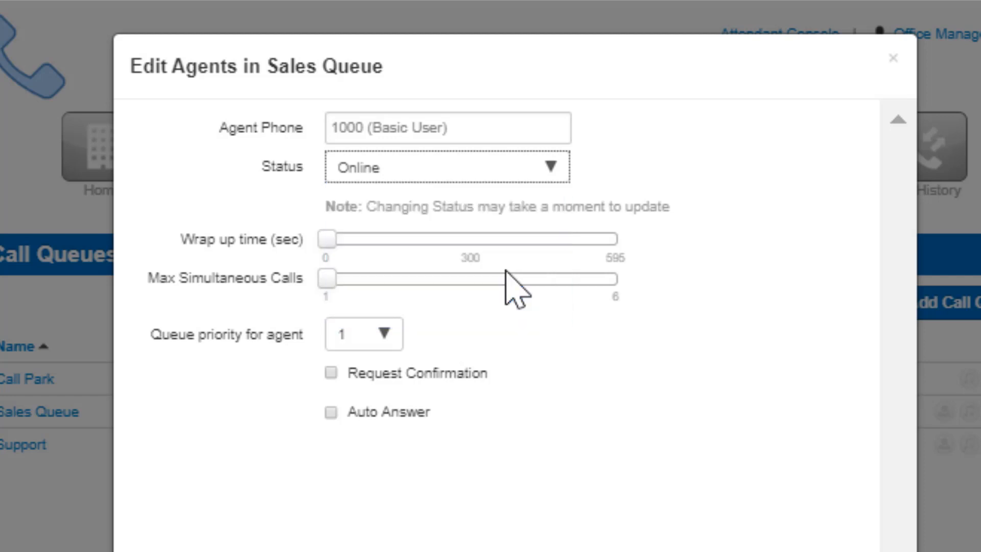
pyautogui.moveTo(330, 243)
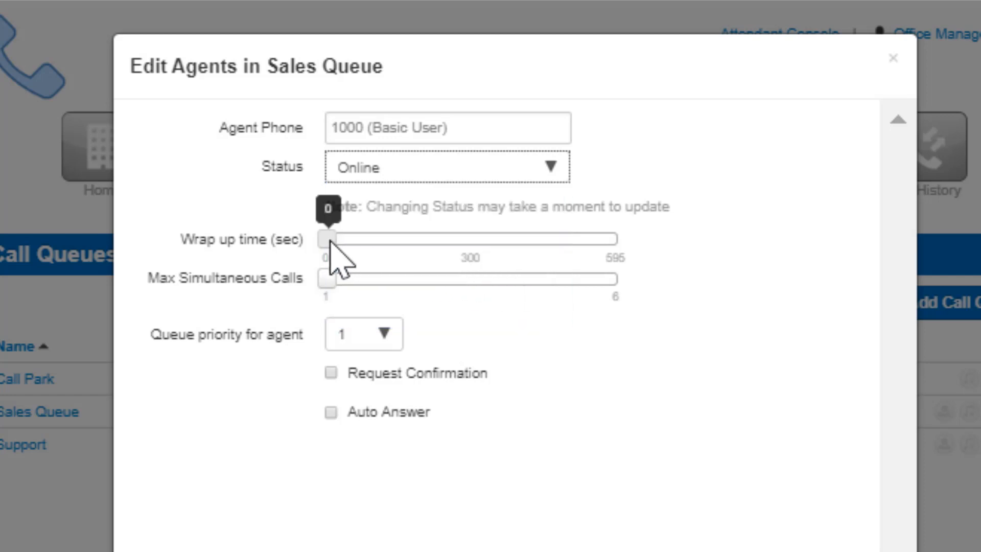
pyautogui.moveTo(331, 243); pyautogui.dragTo(341, 246)
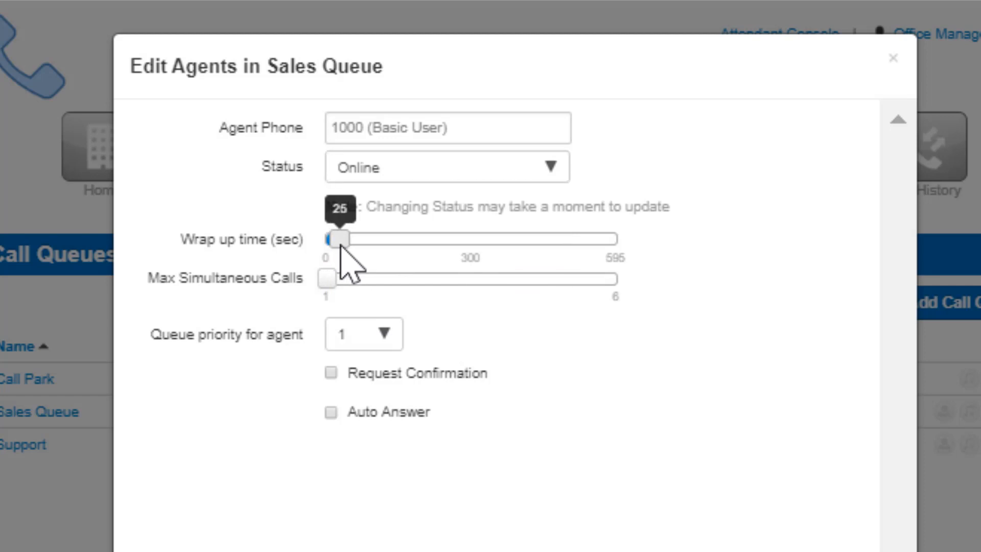
pyautogui.moveTo(324, 278)
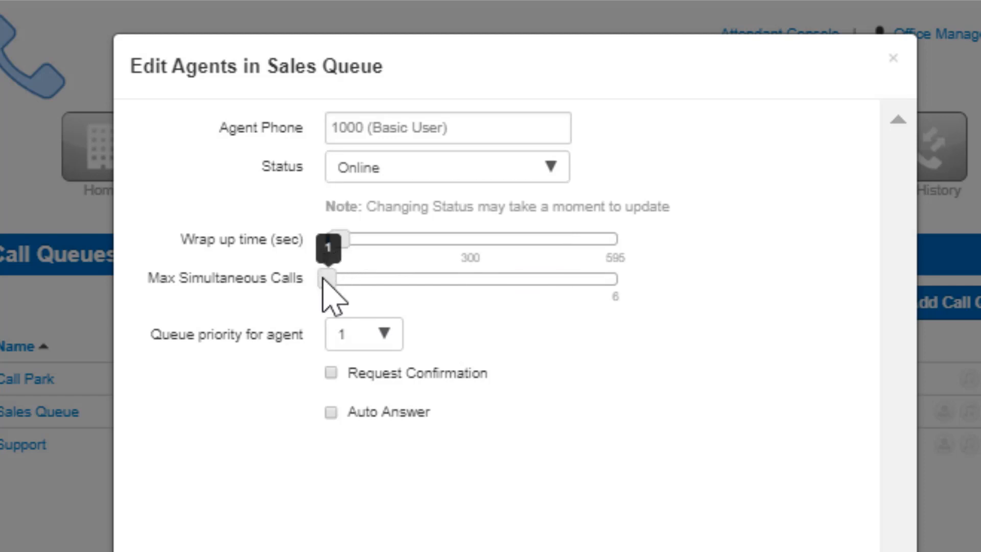
pyautogui.moveTo(324, 279); pyautogui.dragTo(356, 277)
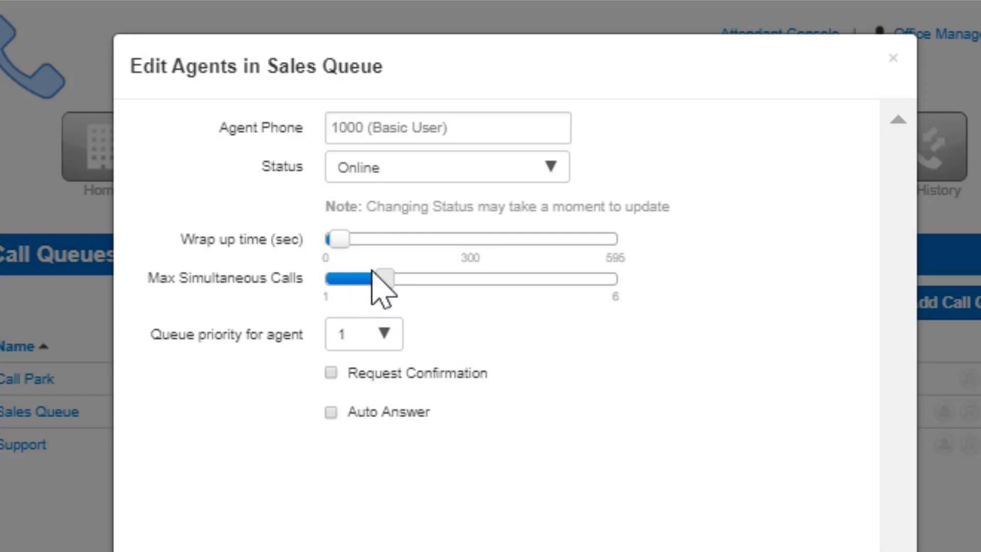
pyautogui.moveTo(379, 271)
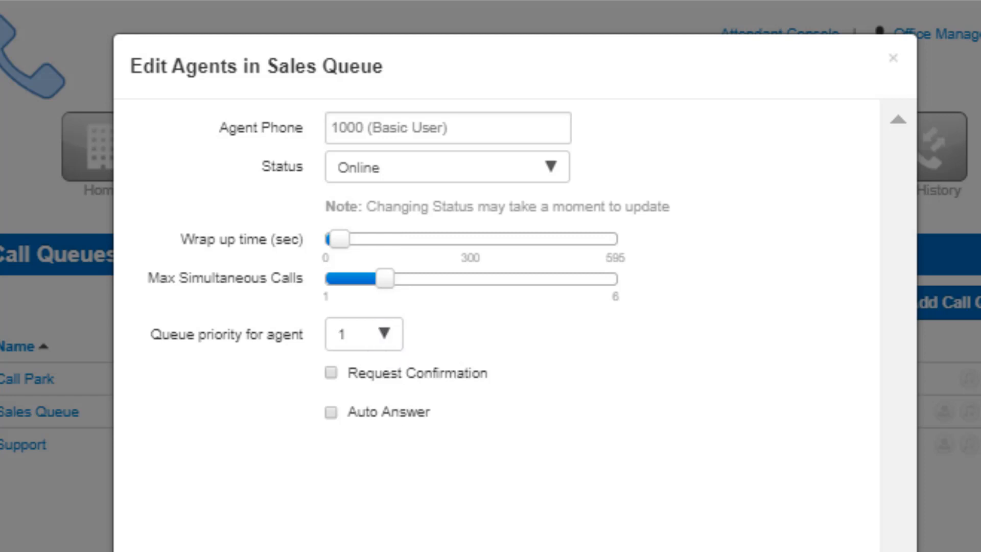
# Keep the agent's queue priority at 1, enable only Auto Answer, and save the agent
pyautogui.click(379, 341)
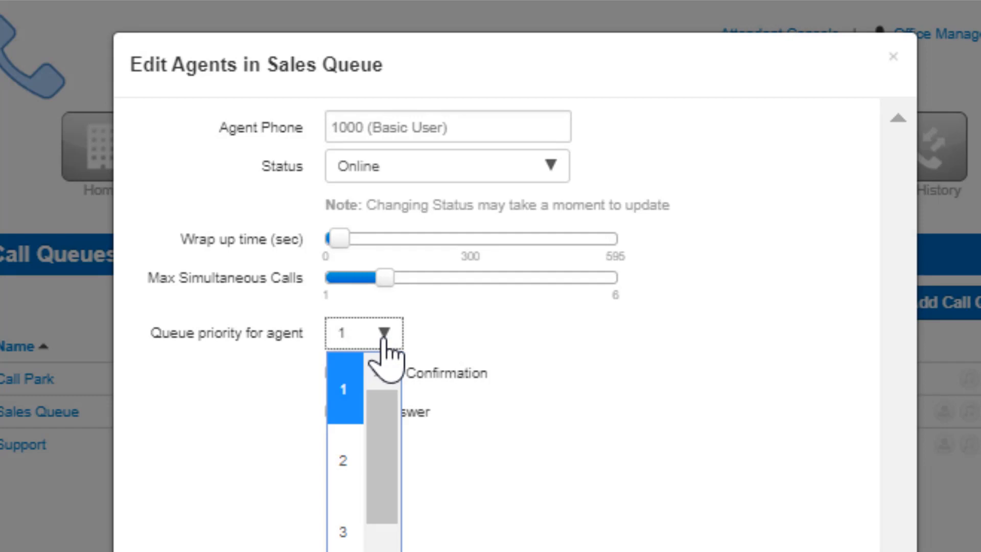
pyautogui.click(379, 341)
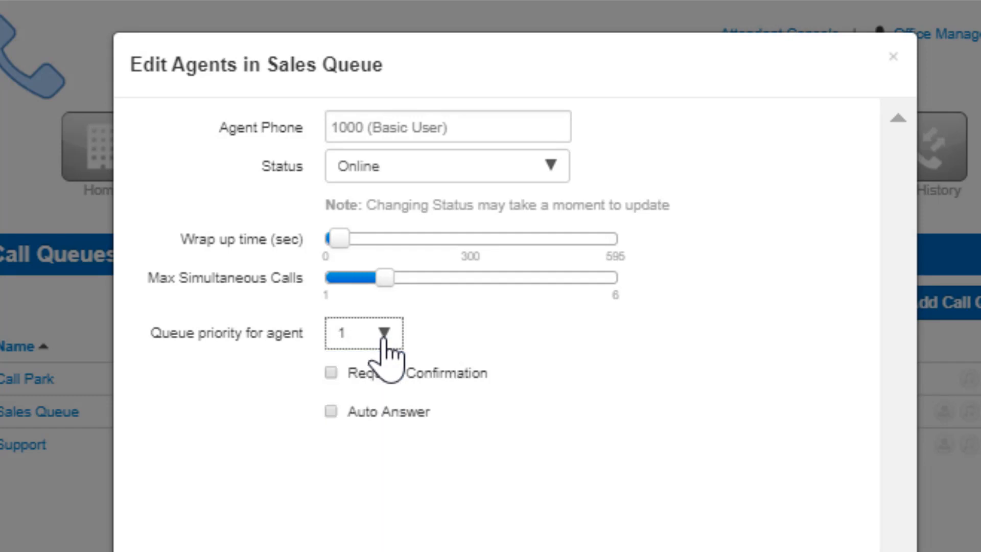
pyautogui.click(331, 373)
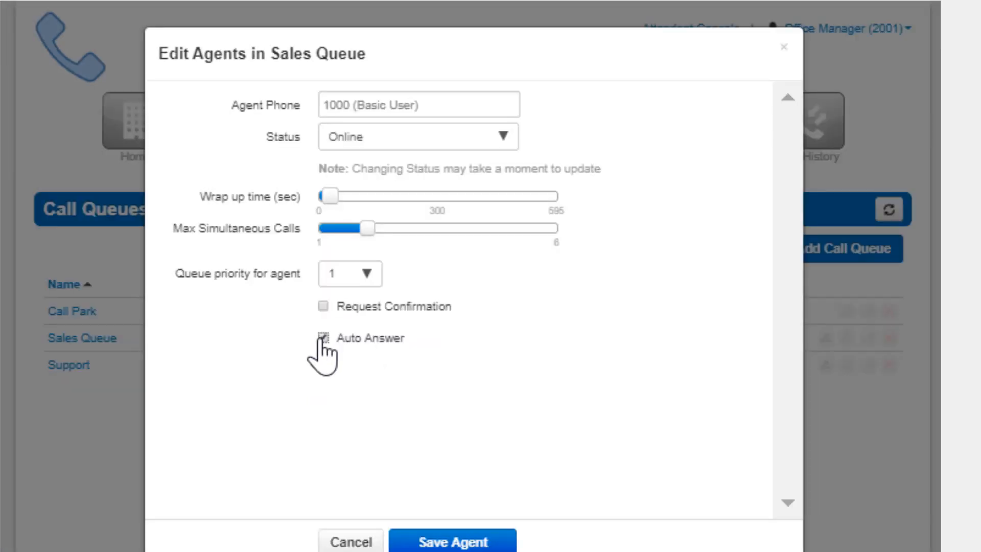
pyautogui.click(451, 541)
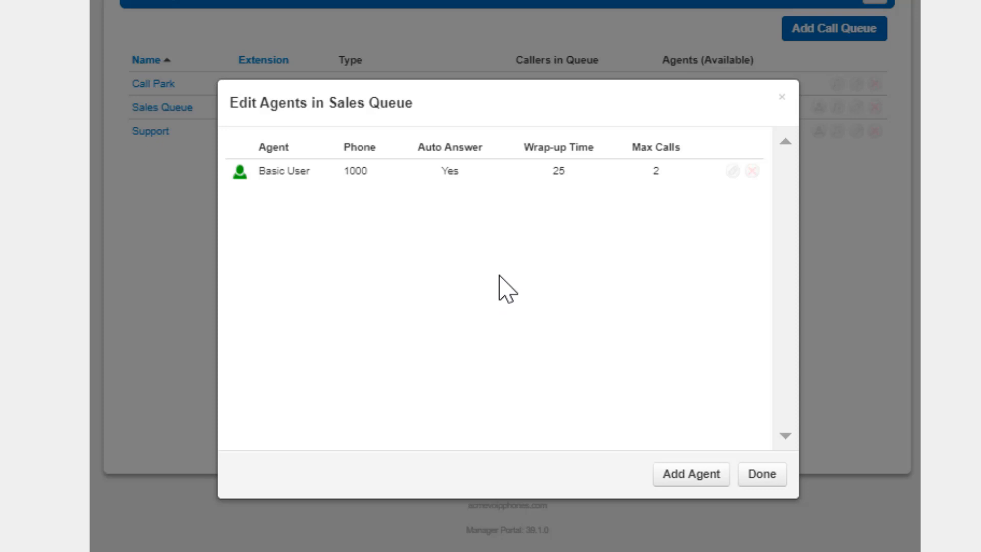
# Remove the Basic User agent from the Sales Queue and close the agent list
pyautogui.click(733, 170)
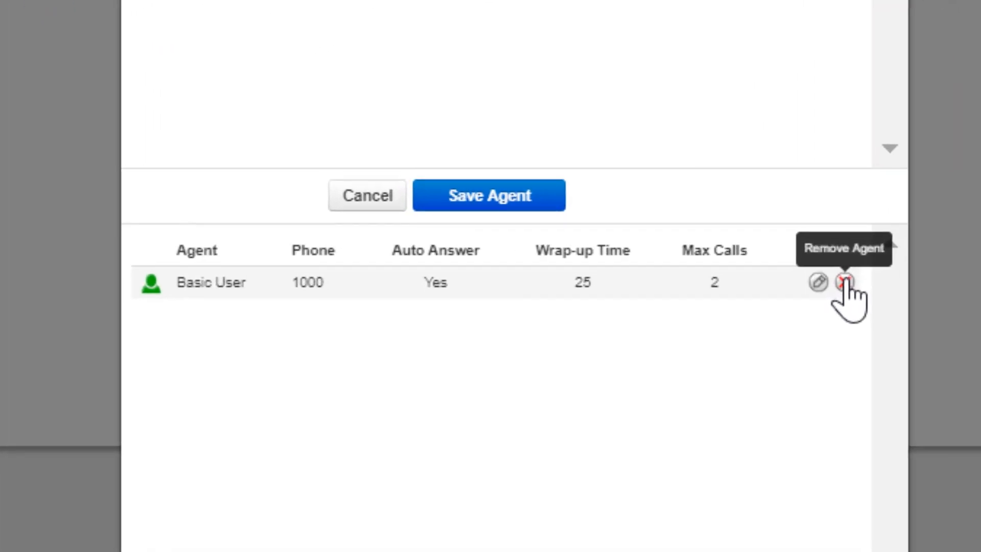
pyautogui.click(687, 402)
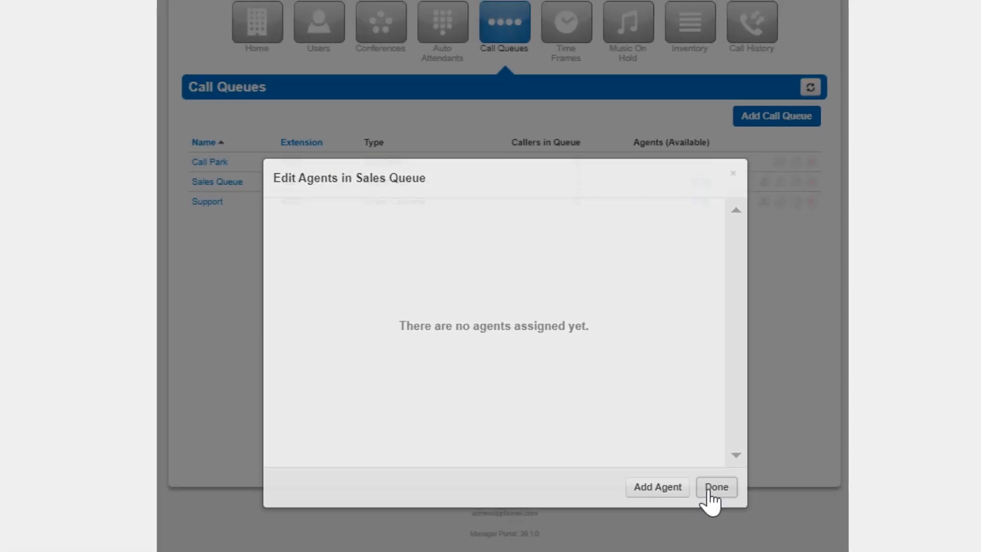
pyautogui.click(705, 494)
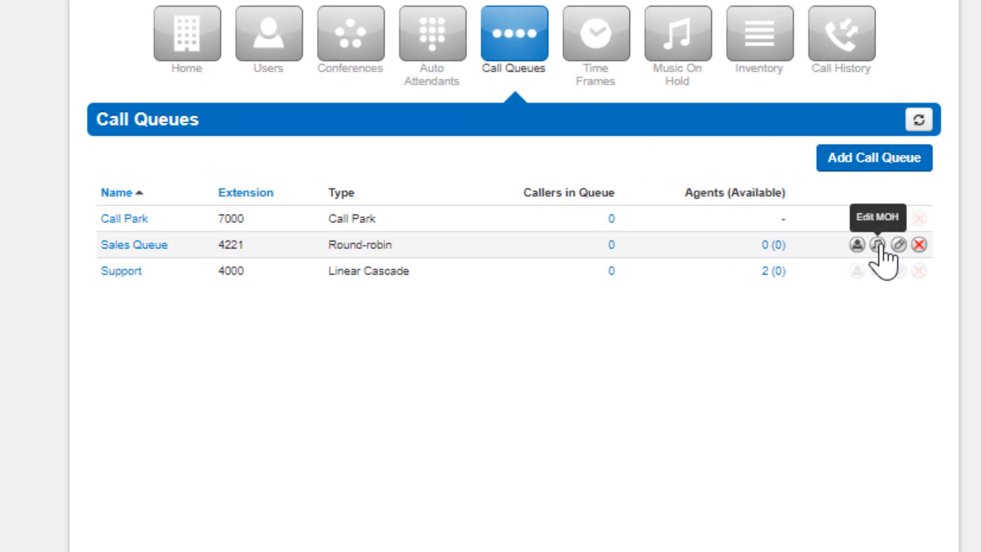
# Open the Sales Queue's music on hold and upload Song2.mp3 from Downloads with the song name Queue MoH
pyautogui.click(878, 245)
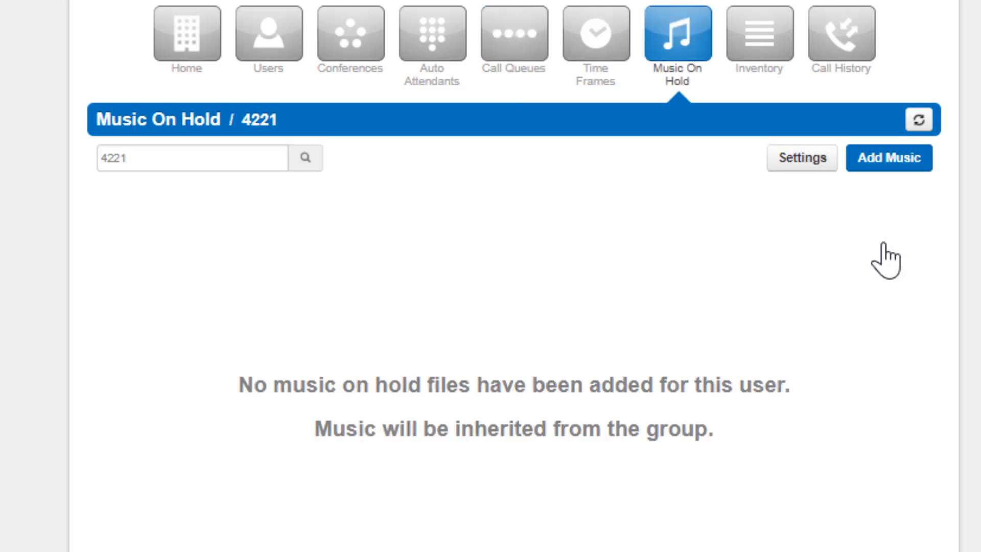
pyautogui.click(879, 162)
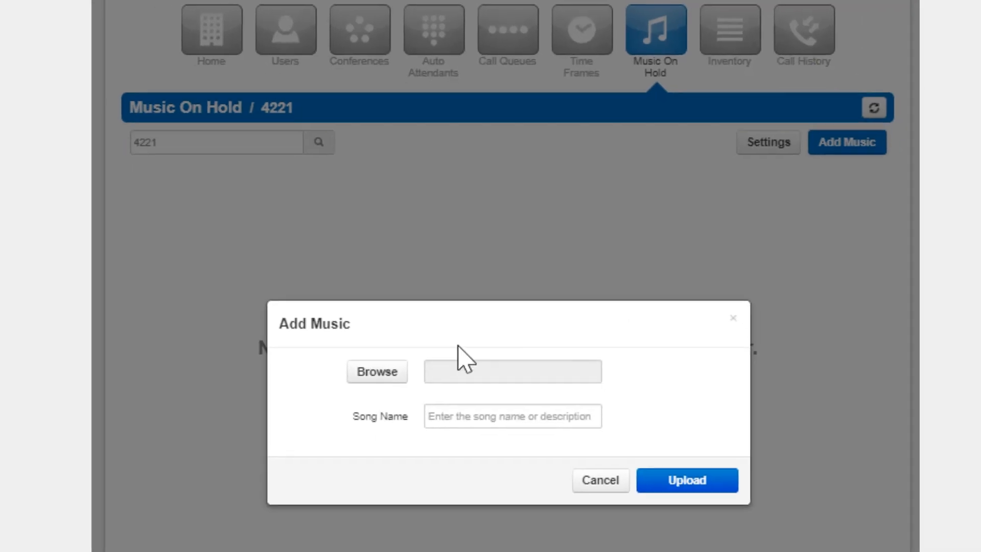
pyautogui.click(370, 410)
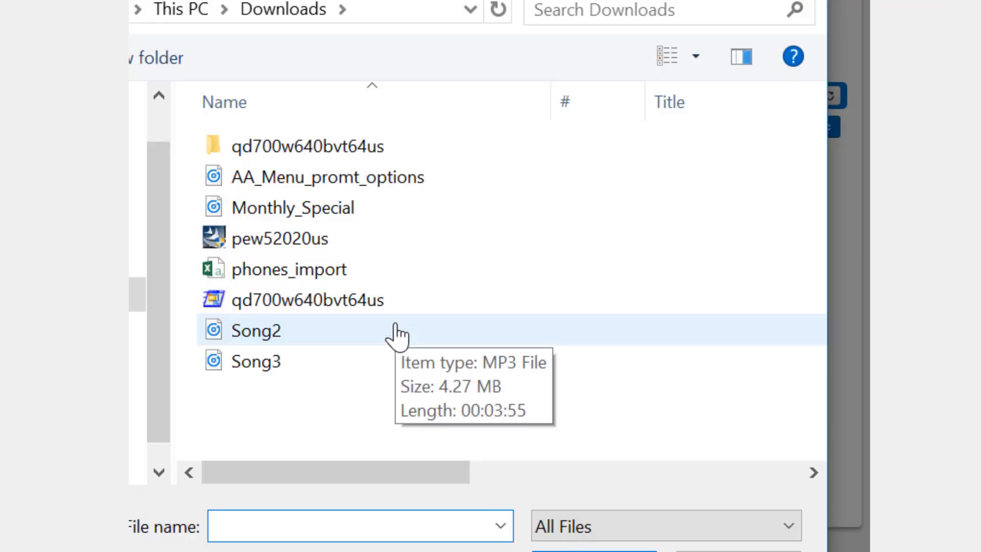
pyautogui.doubleClick(398, 332)
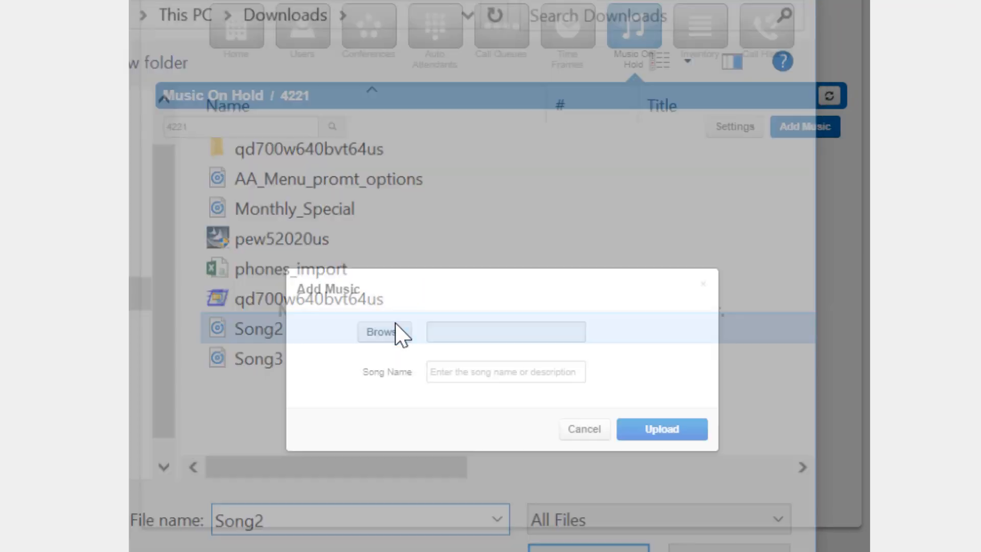
pyautogui.click(470, 373)
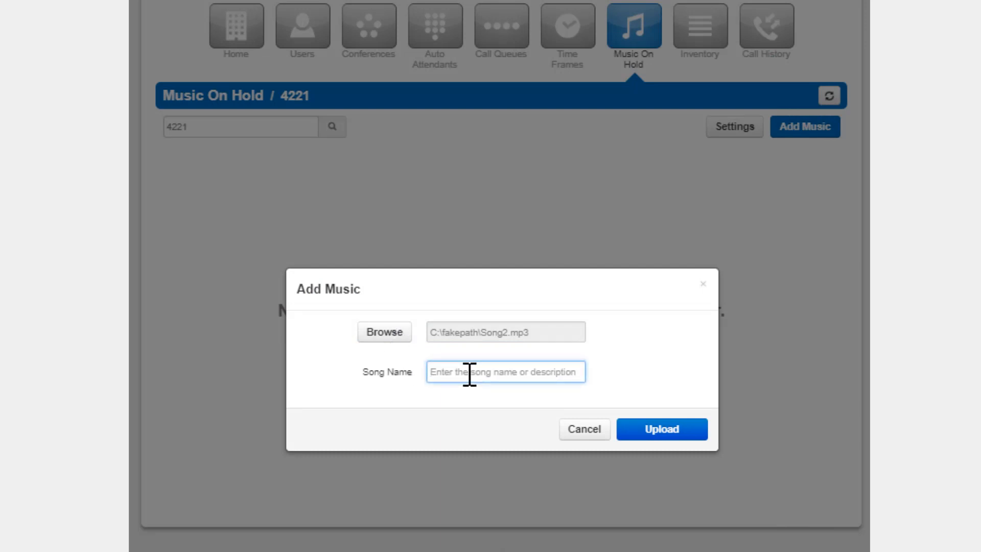
pyautogui.write('Queue MoH')
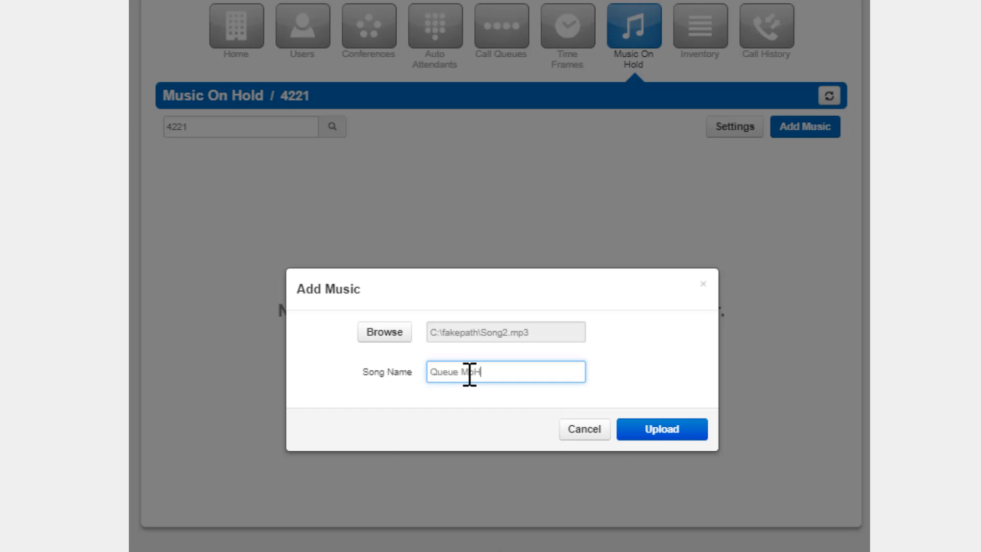
pyautogui.click(674, 429)
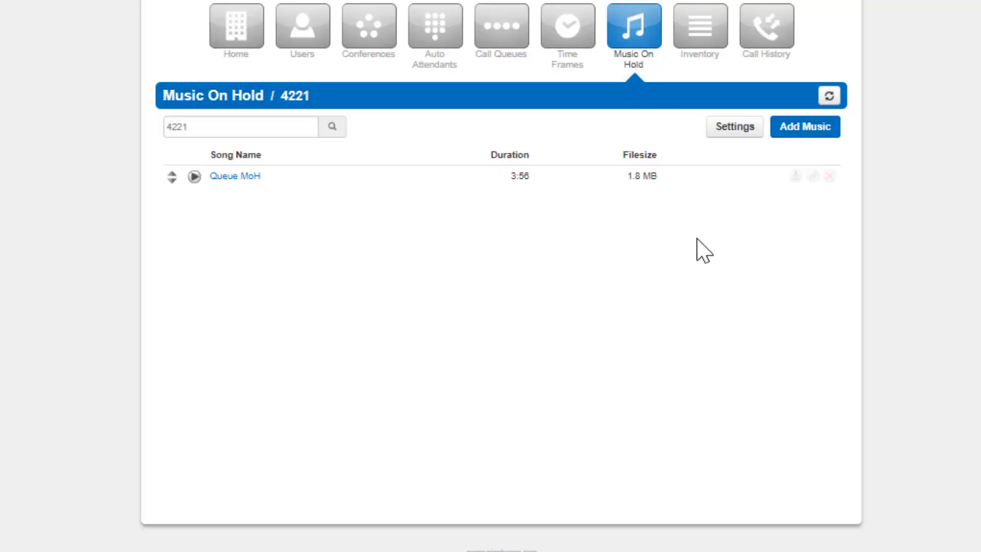
# Enable the introductory greeting in the queue's music on hold settings and keep Upload as the new greeting's source
pyautogui.click(725, 130)
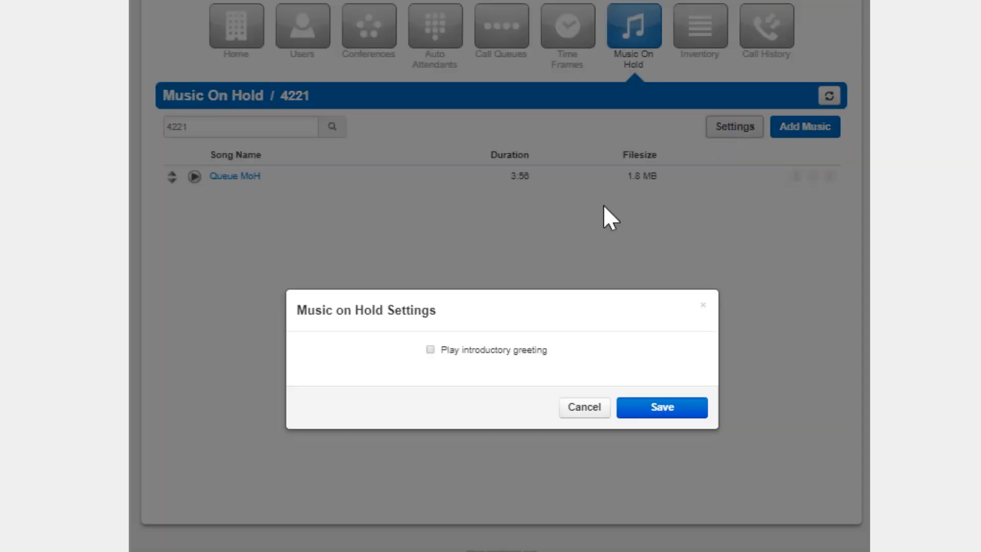
pyautogui.click(430, 349)
pyautogui.click(431, 327)
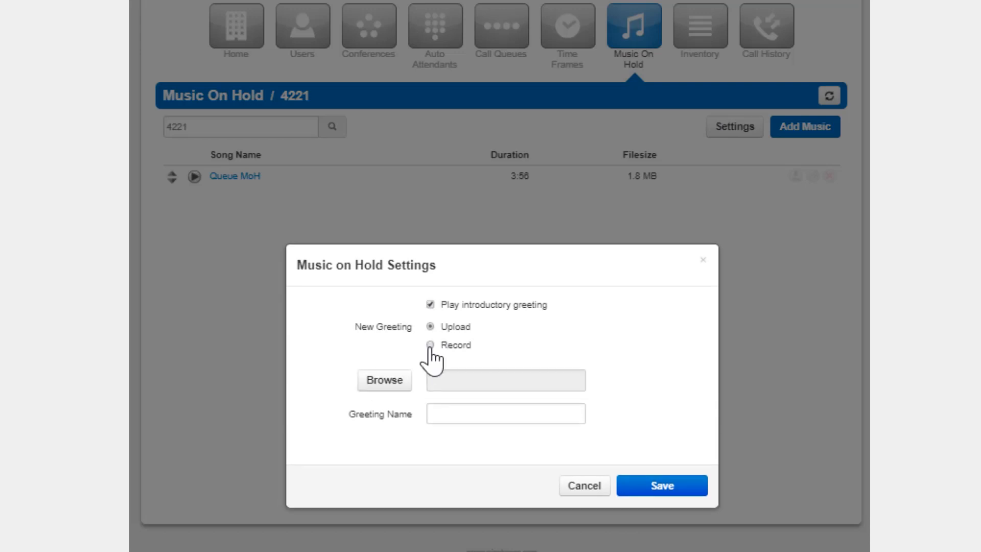
pyautogui.click(430, 345)
pyautogui.click(430, 327)
# Choose Monthly_Special.mp3 as the greeting file, name it Queue Introductory greeting, and save the settings
pyautogui.click(392, 384)
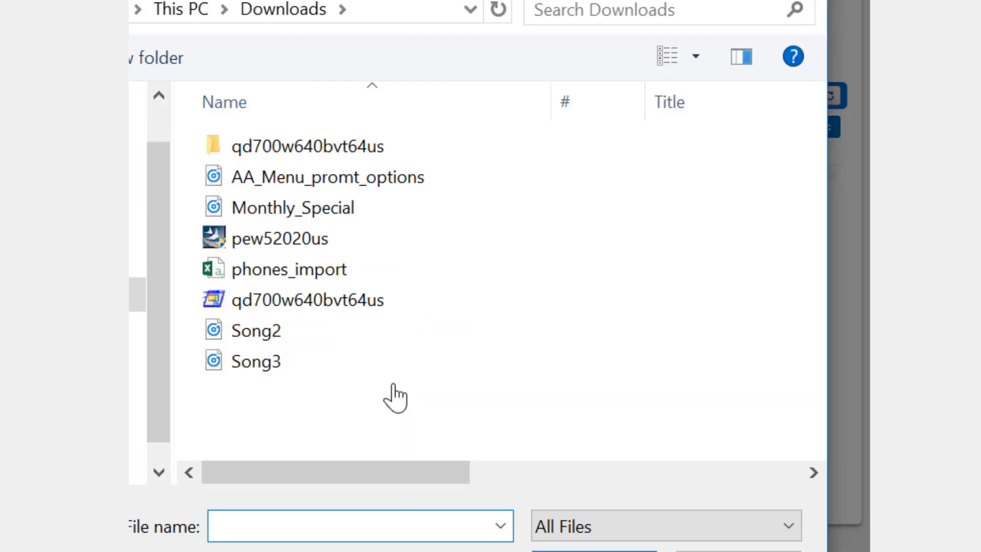
pyautogui.doubleClick(307, 208)
pyautogui.click(471, 409)
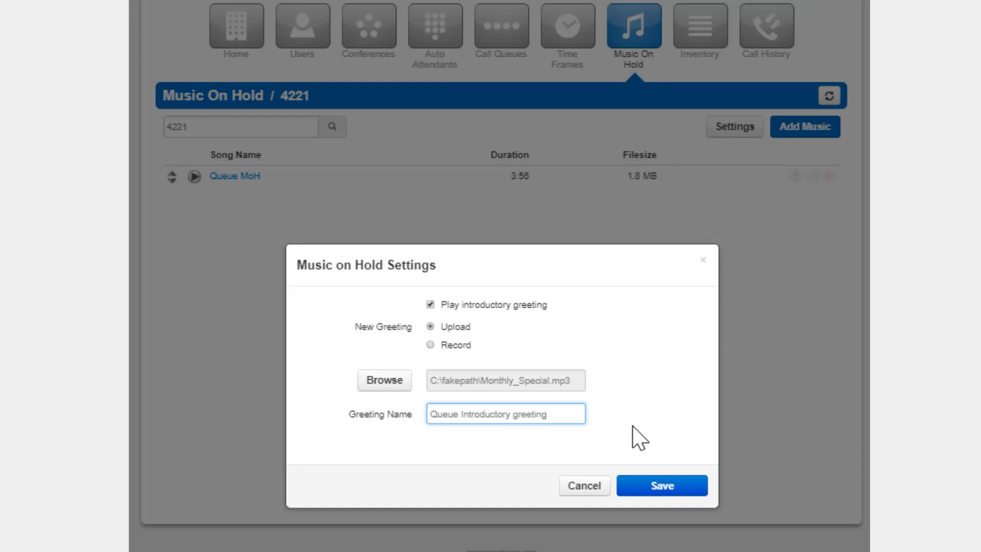
pyautogui.click(651, 488)
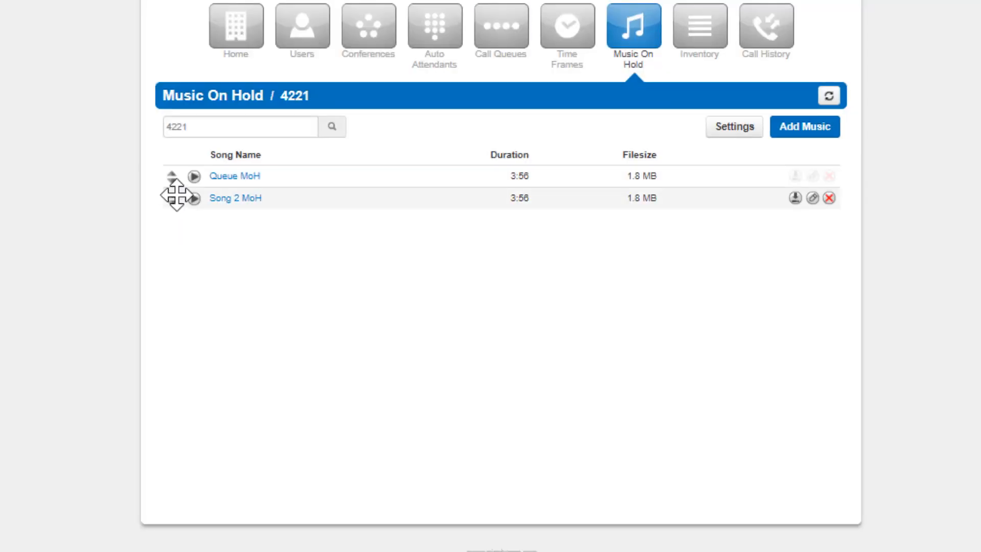
# Reorder the music so Song 2 MoH plays before Queue MoH, save the order, and return to the call queues
pyautogui.moveTo(171, 195); pyautogui.dragTo(178, 181)
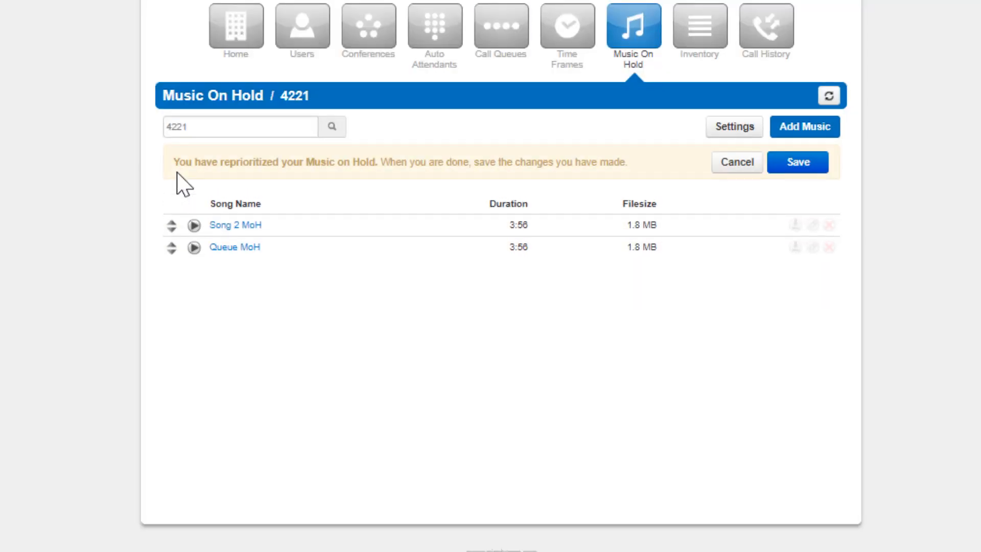
pyautogui.click(798, 162)
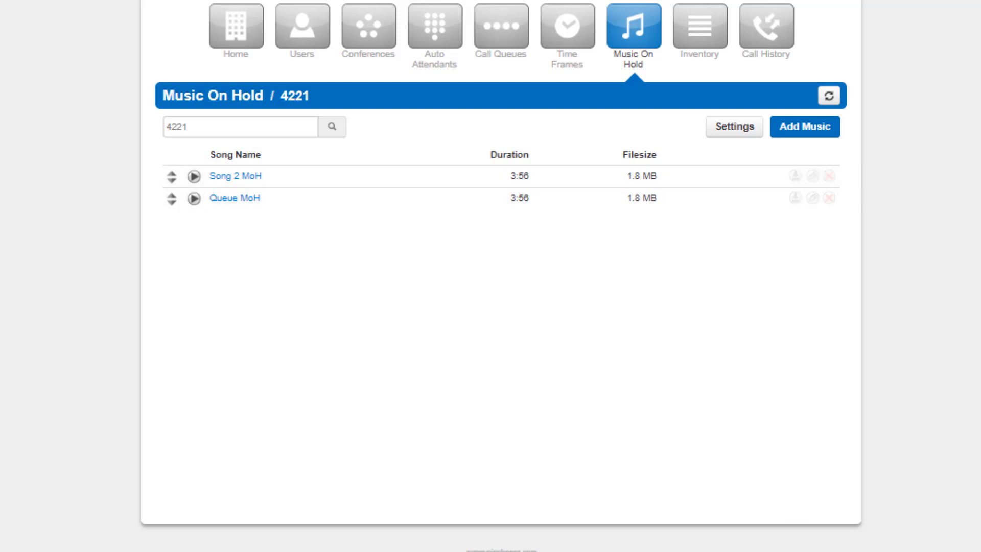
pyautogui.click(501, 25)
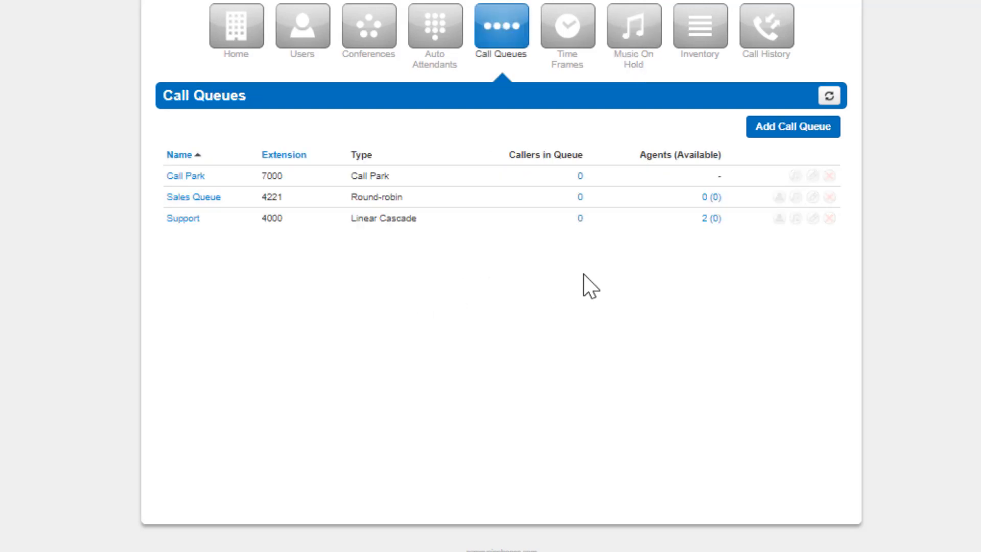
# Review the Sales Queue's basic settings down to Message to Agent and close them without changes
pyautogui.click(813, 197)
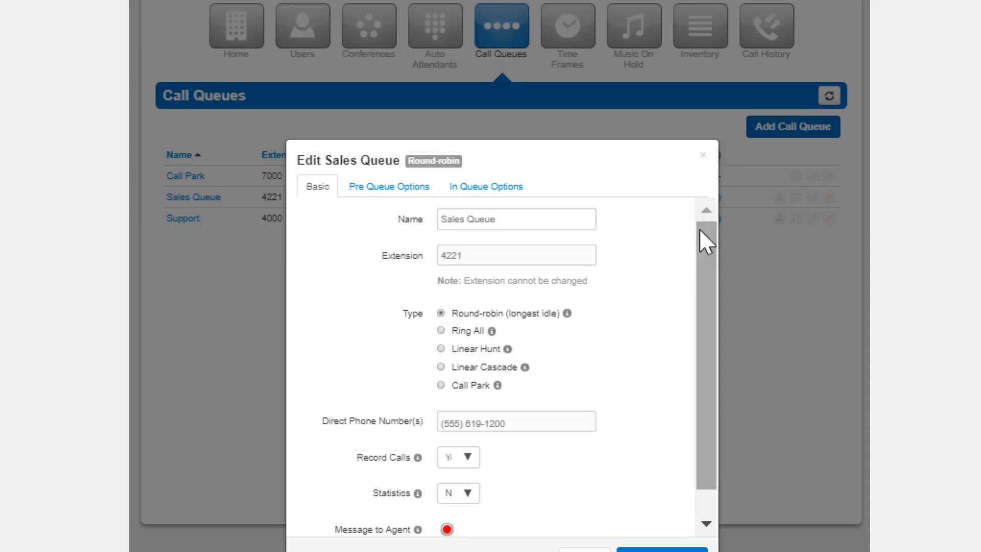
pyautogui.moveTo(699, 228); pyautogui.dragTo(702, 304)
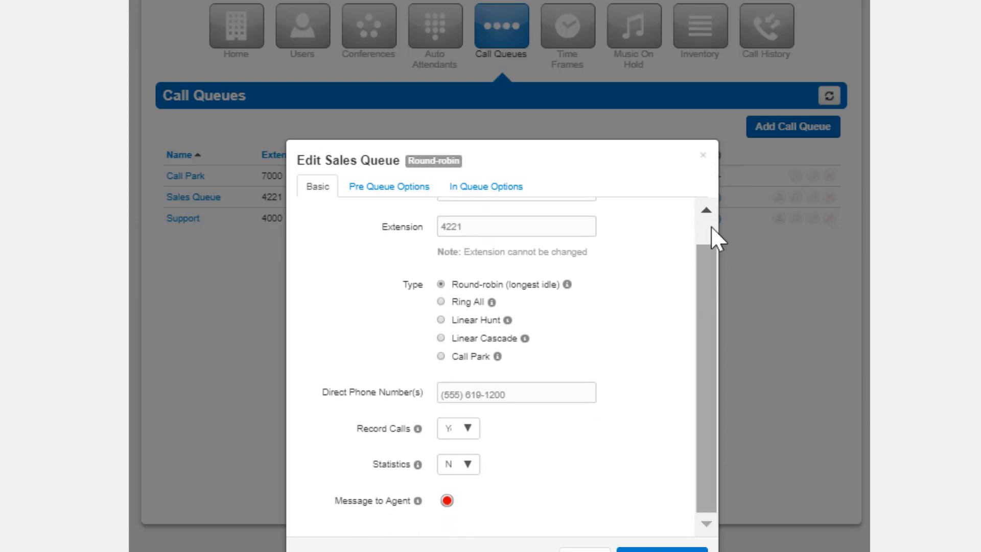
pyautogui.click(704, 160)
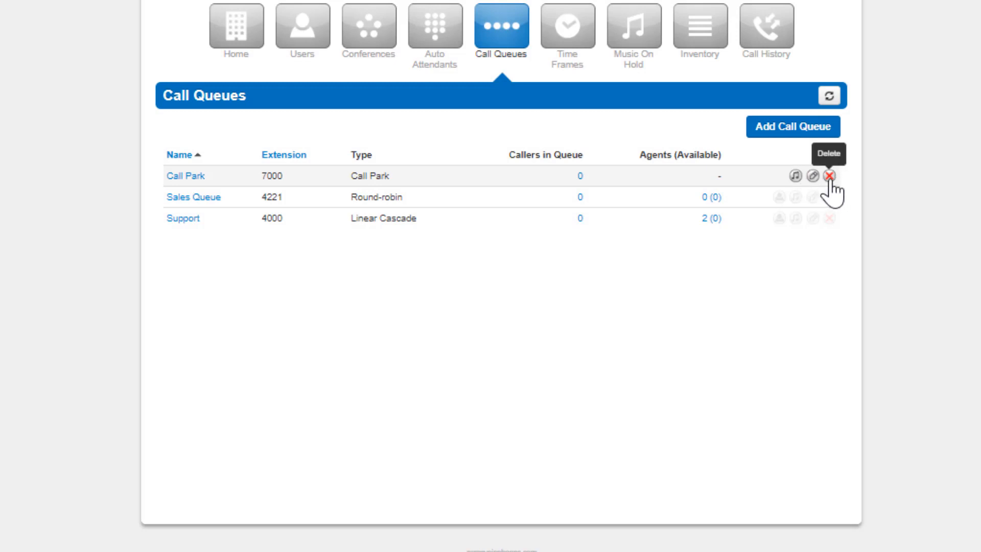
# Try to delete the Call Park call queue
pyautogui.click(830, 176)
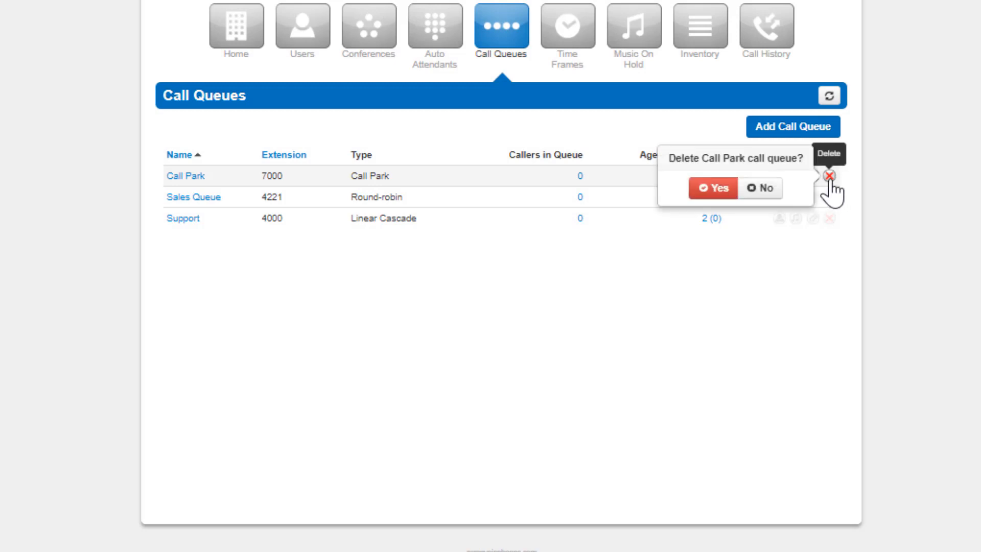
pyautogui.click(726, 188)
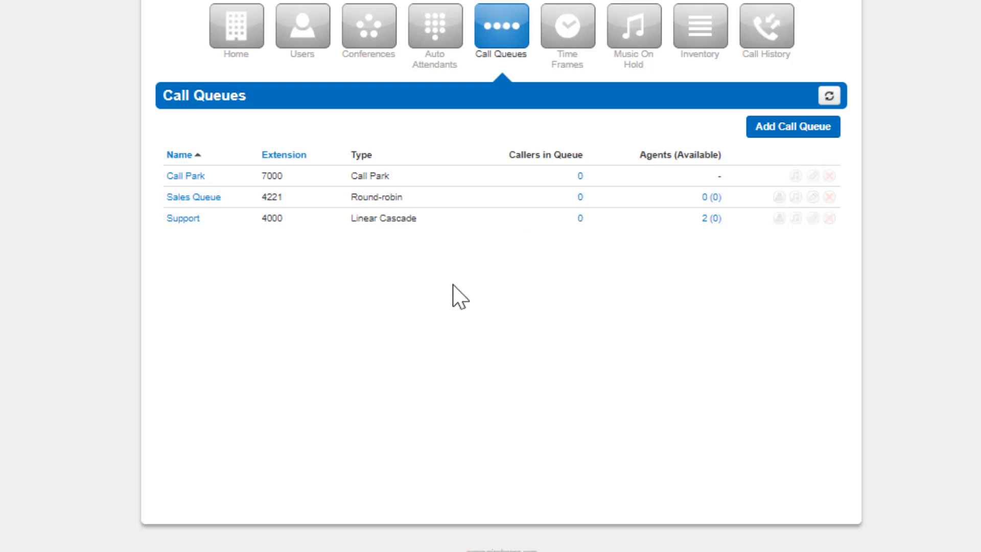